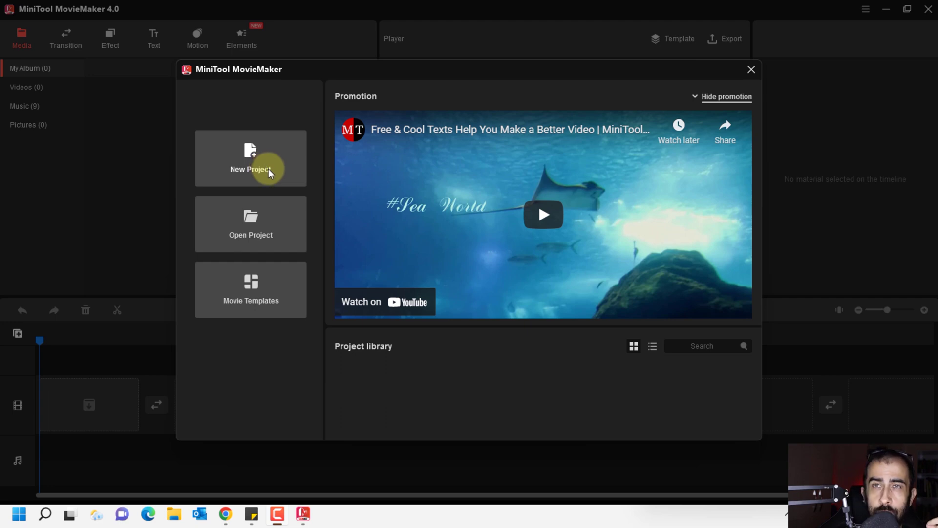
Step: Create a new project and import the video file MVI_0566.MP4 into the media library
left_click(269, 169)
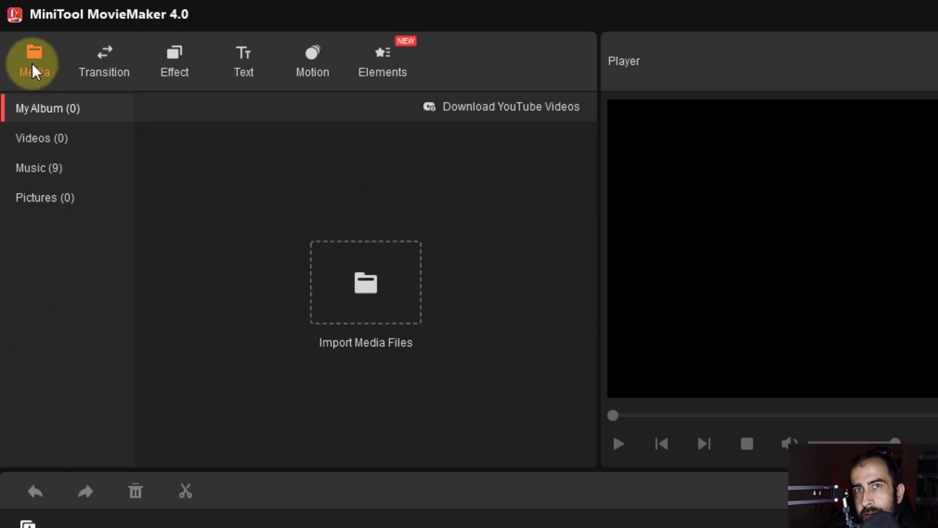
left_click(406, 307)
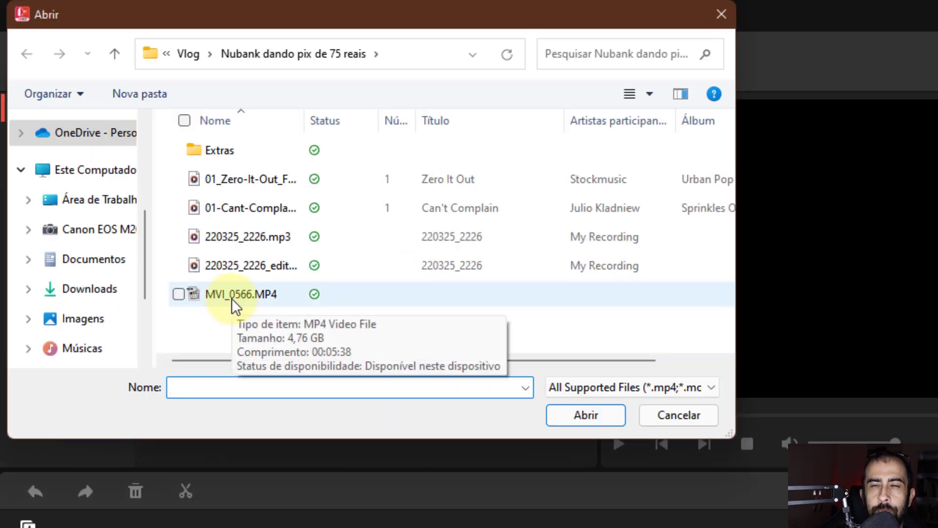
left_click(231, 298)
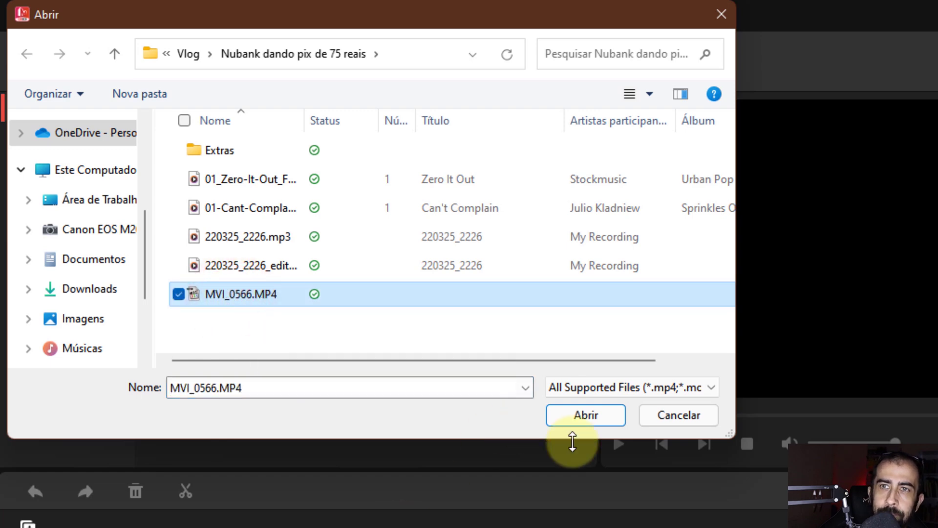
left_click(603, 411)
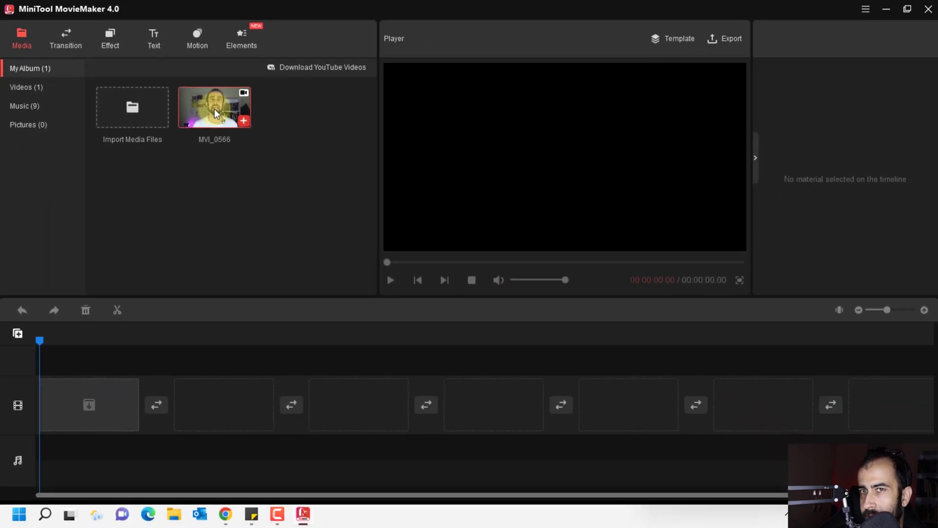
Step: Place the imported MVI_0566 video at the start of the timeline's video track
mouse_move(339, 174)
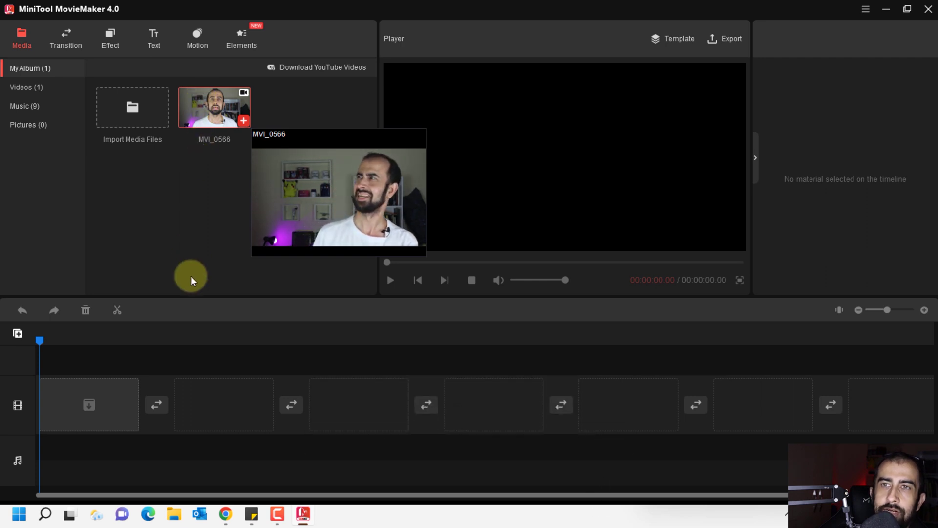
mouse_move(213, 137)
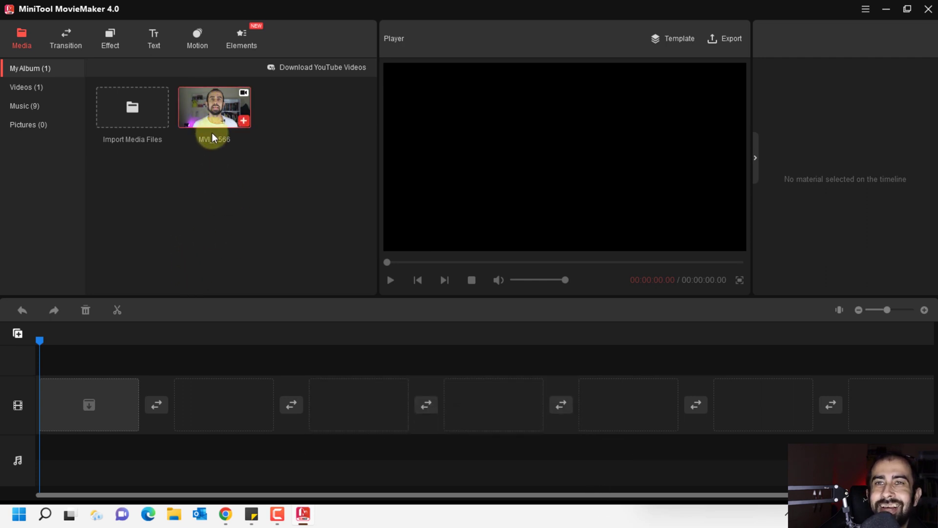
mouse_move(213, 104)
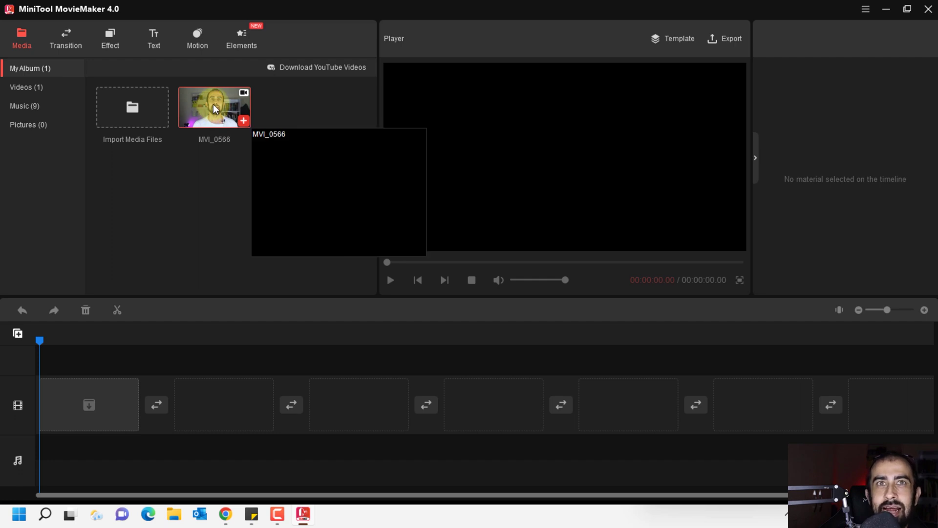
left_click_drag(213, 104, 111, 398)
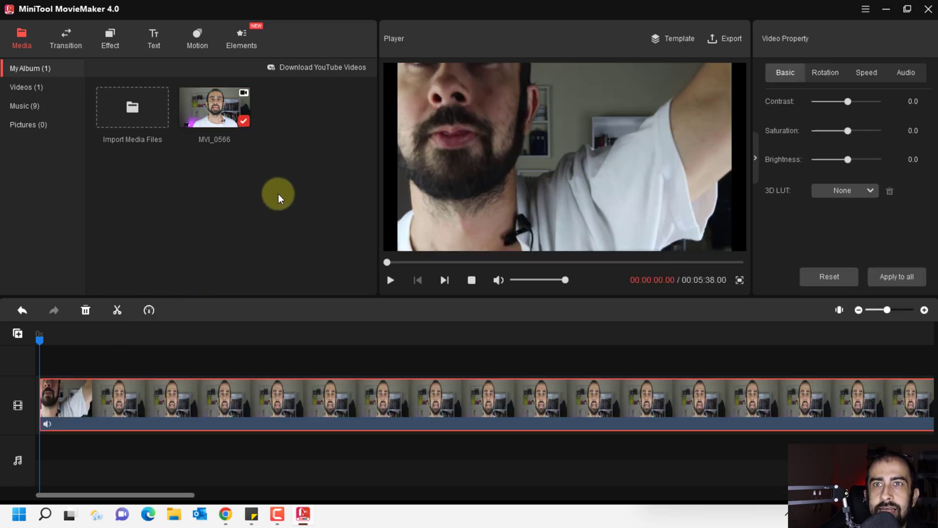
mouse_move(246, 125)
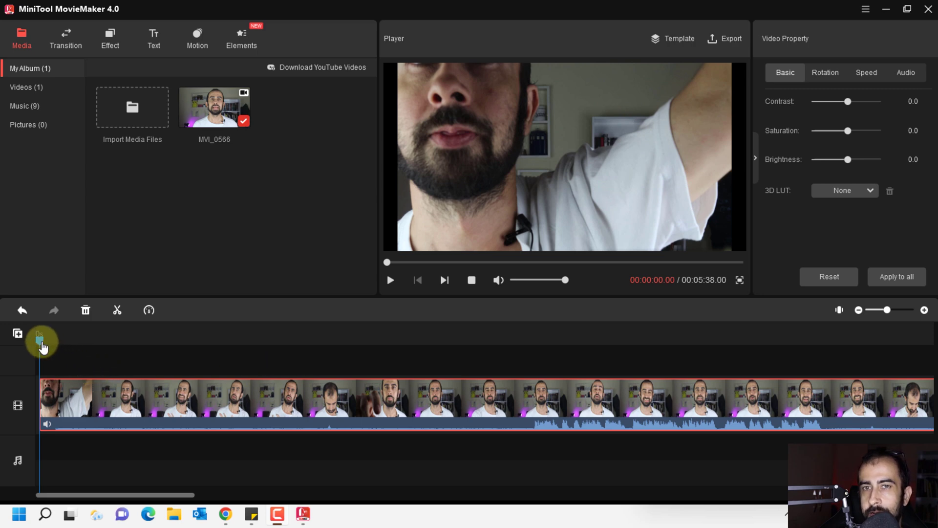
Step: Trim the silent opening off the MVI_0566 clip, up to where the speech begins in its waveform
left_click_drag(41, 346, 54, 432)
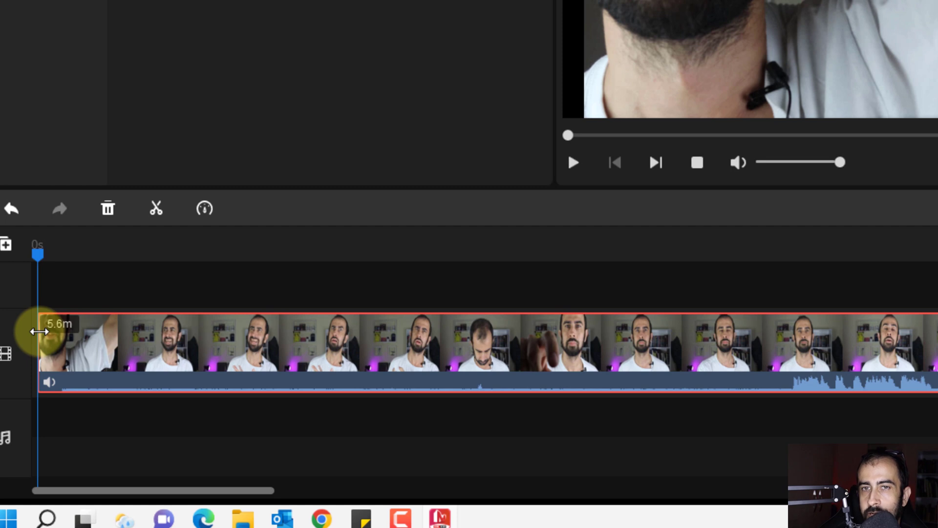
left_click(39, 331)
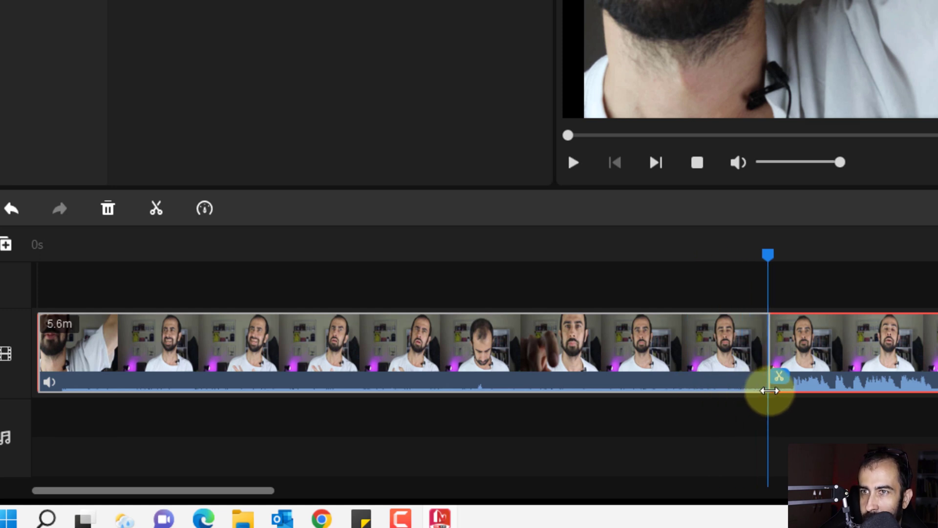
left_click_drag(770, 391, 765, 392)
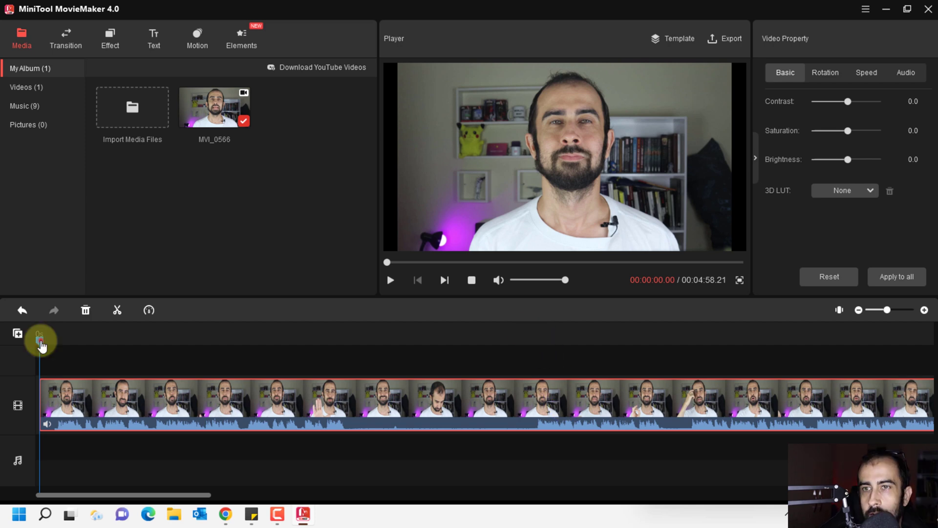
Step: Split the clip at about 25 seconds where the speech pauses, and trim the silent beginning off the second part
left_click_drag(40, 340, 349, 393)
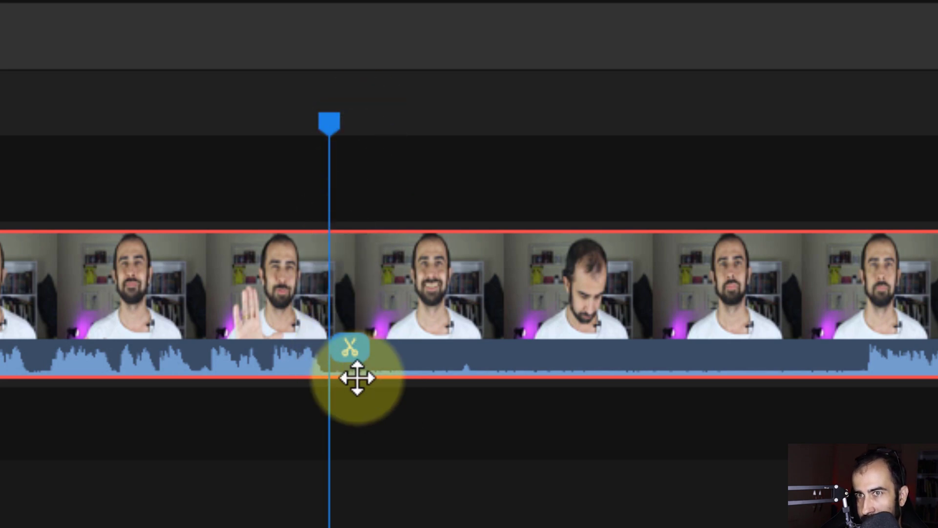
left_click(352, 348)
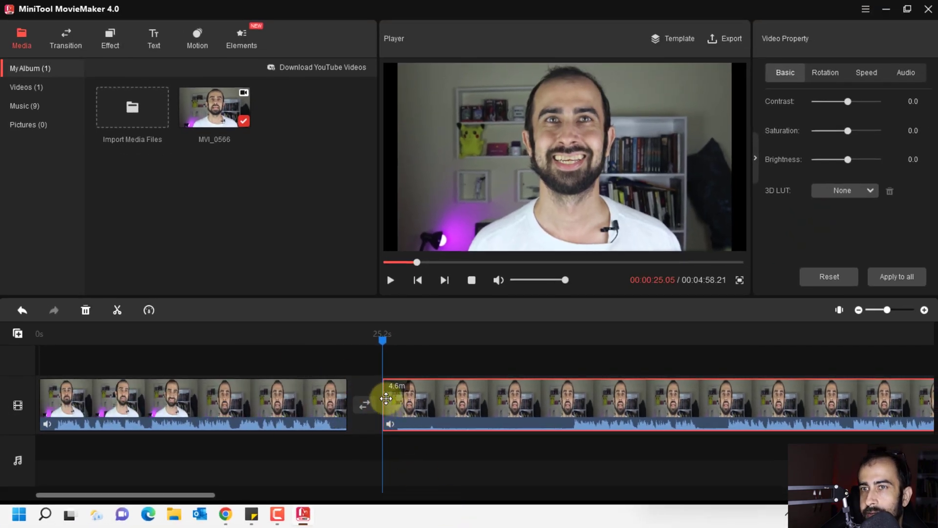
left_click_drag(384, 398, 569, 411)
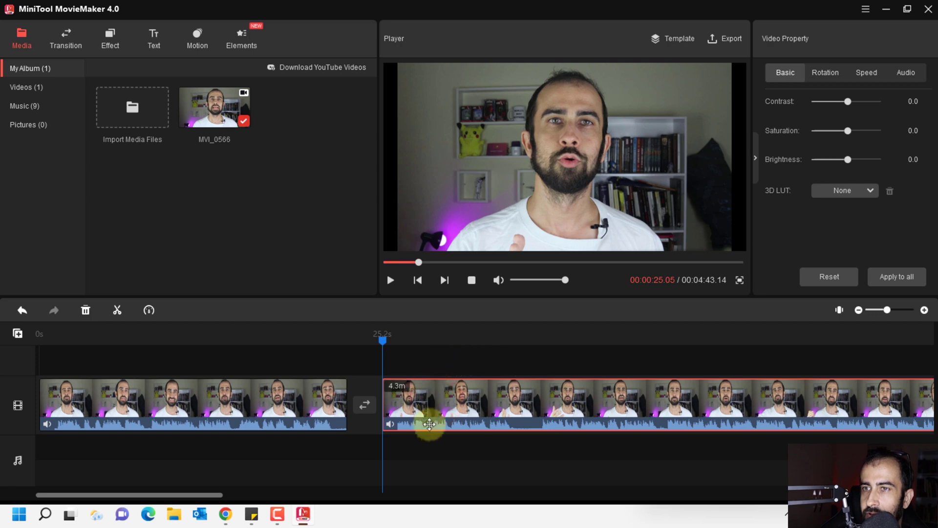
Step: Delete the long second clip from the timeline
scroll(440, 398, "down", 5)
right_click(447, 406)
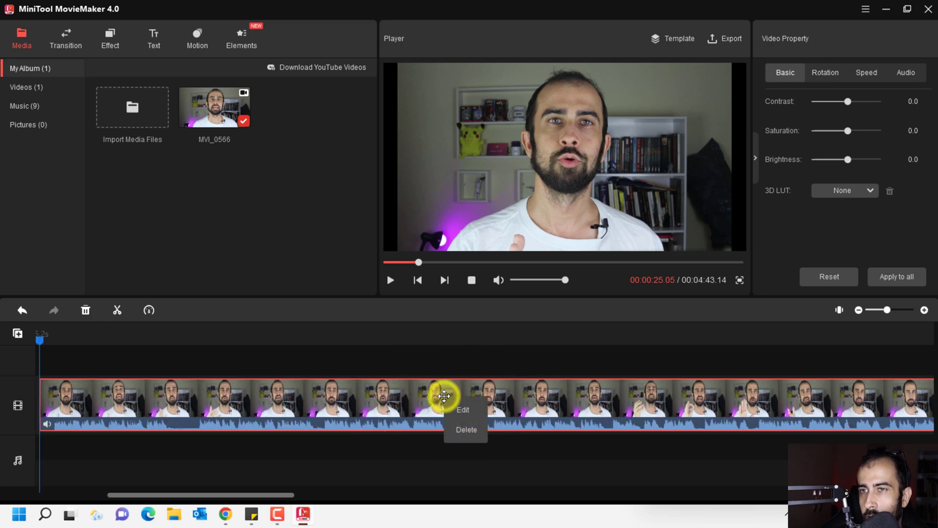
left_click(455, 434)
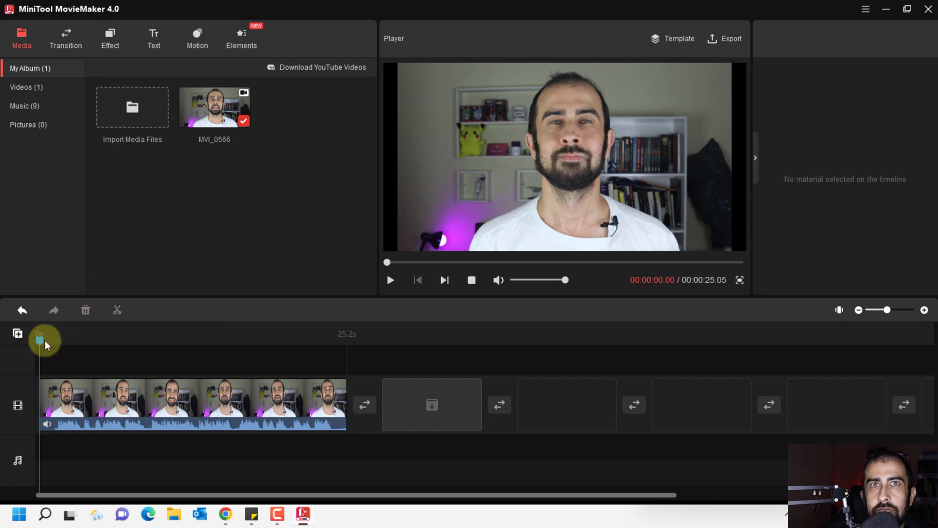
Step: Split the remaining clip at about 9 seconds and insert the Burn transition between the two parts
left_click_drag(43, 340, 152, 343)
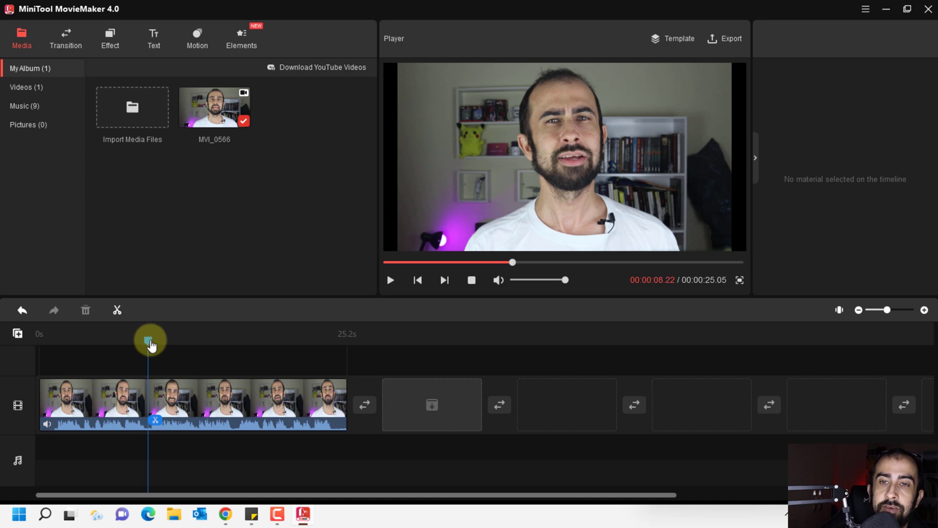
left_click(159, 421)
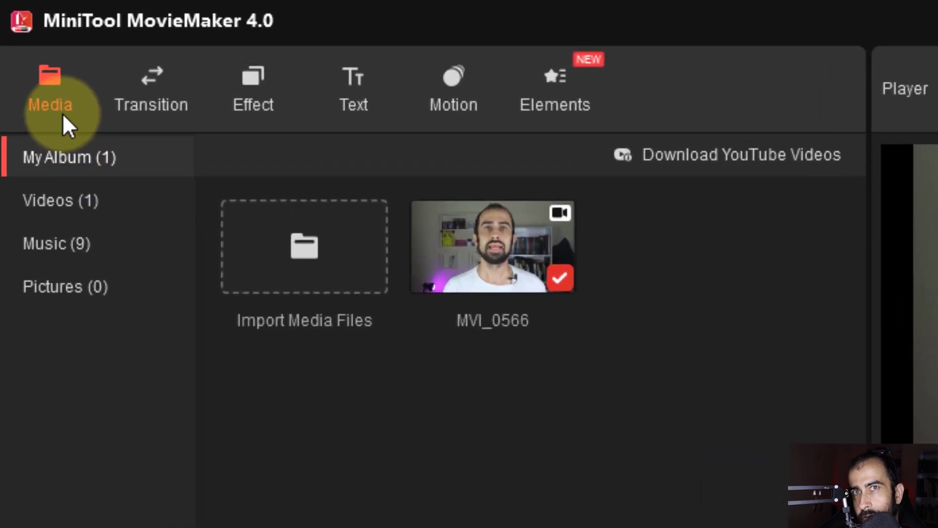
left_click(166, 104)
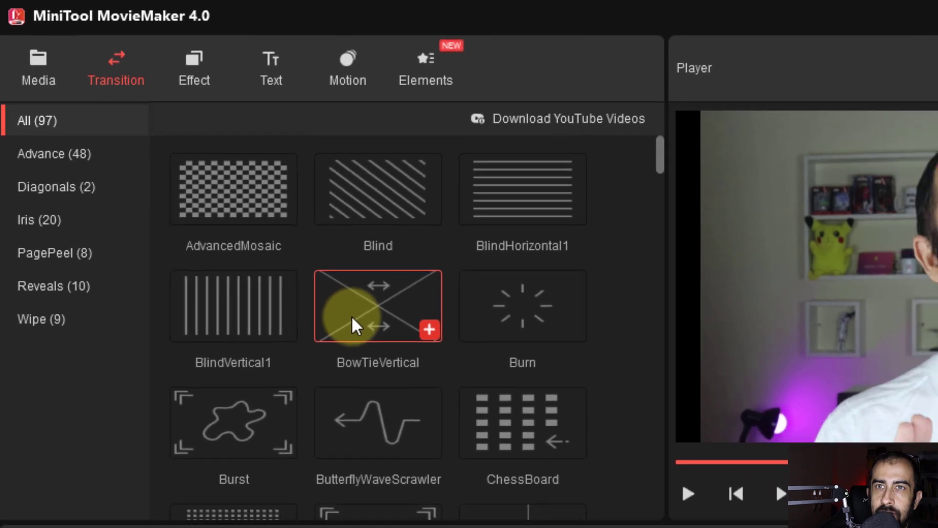
mouse_move(473, 427)
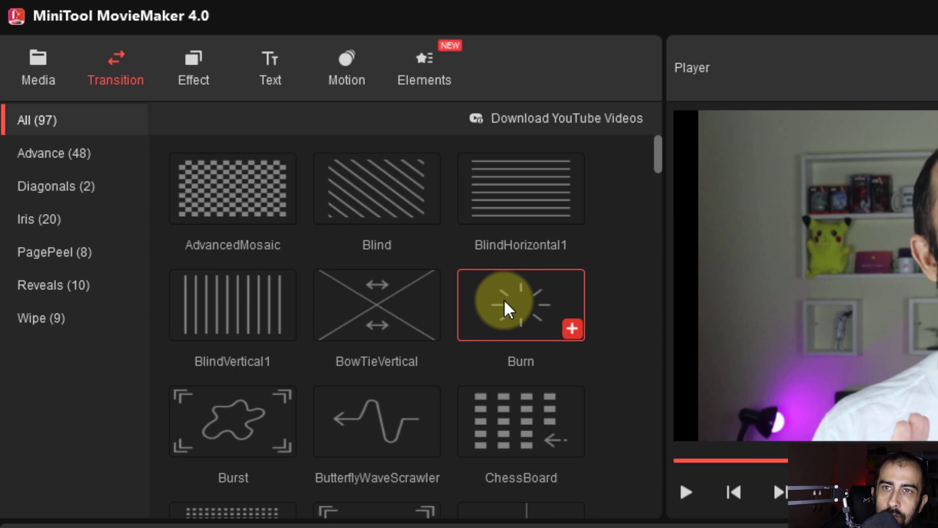
mouse_move(503, 299)
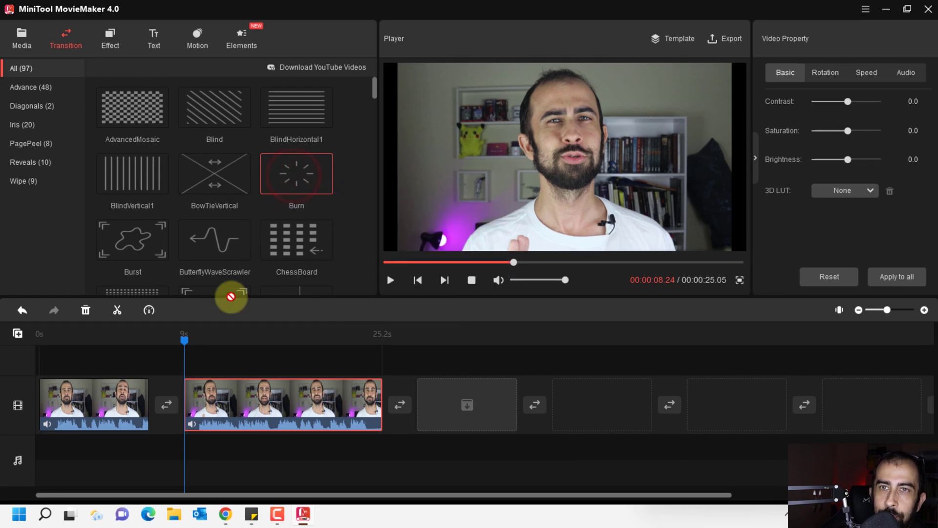
left_click(166, 407)
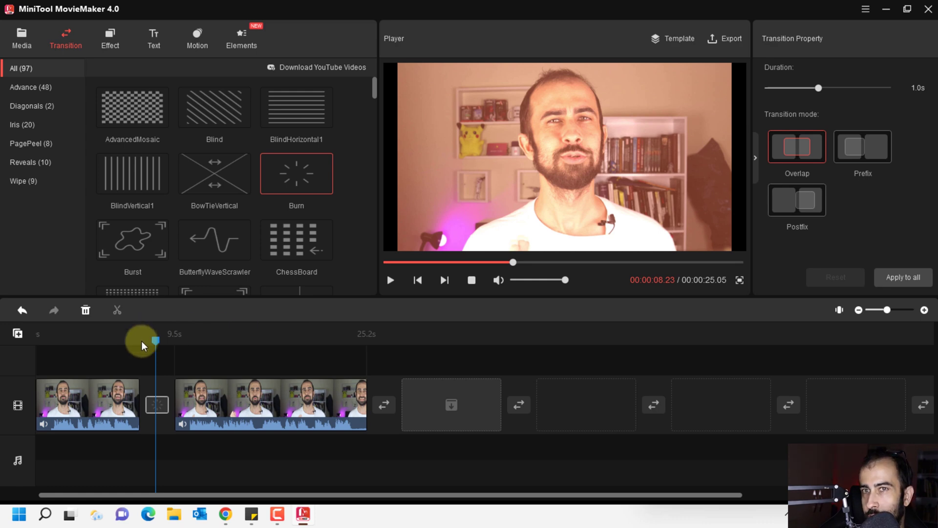
Step: Play the video from the beginning to preview the Burn transition between the two clips, and stop playback
left_click_drag(154, 341, 1, 367)
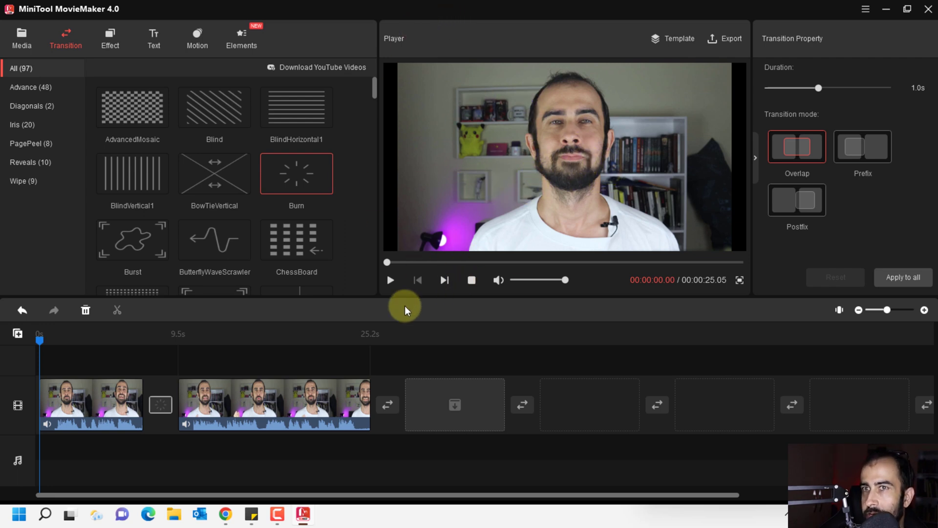
left_click(390, 281)
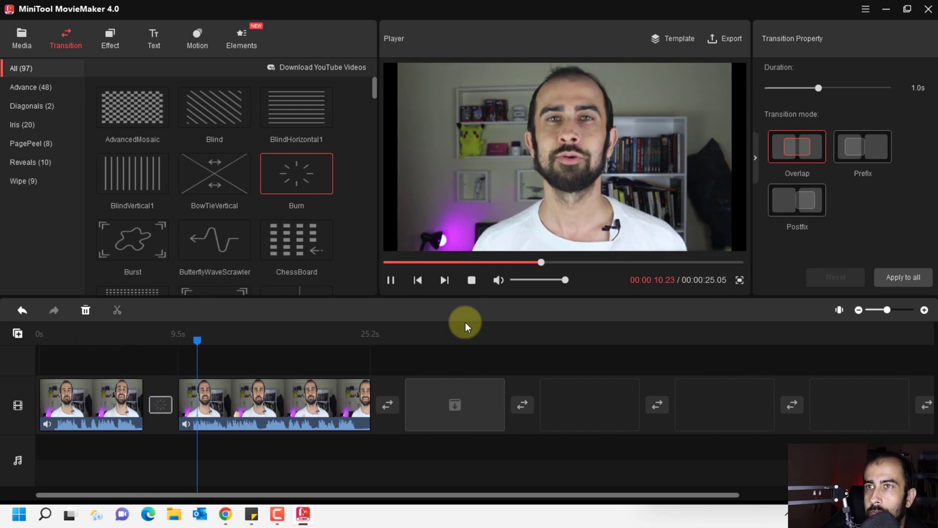
left_click(471, 286)
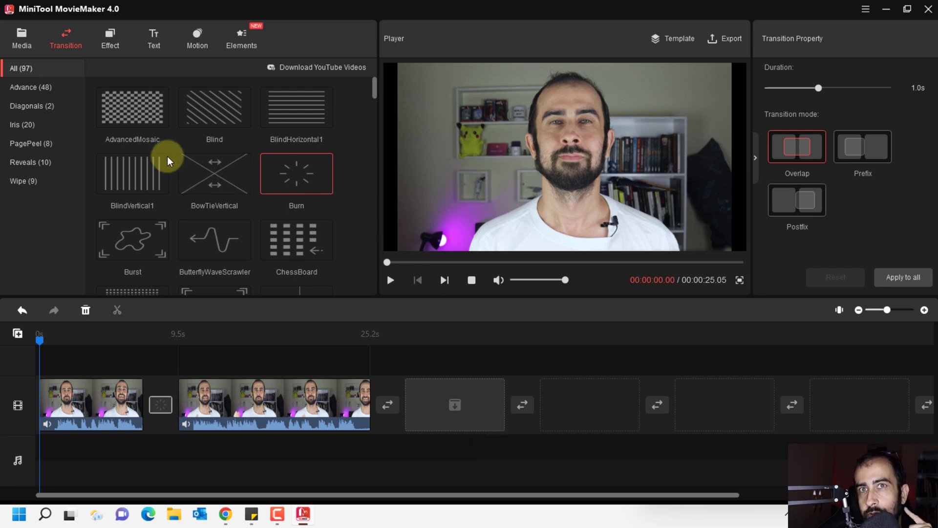
Step: Import the music file 01_Zero-It-Out_FULL_SM486.mp3 and add it to the timeline's audio track
left_click(24, 40)
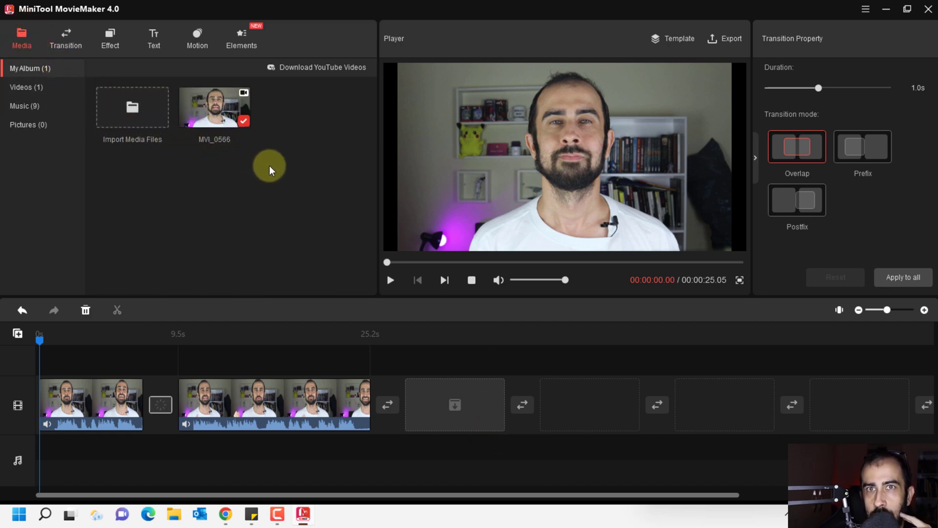
left_click(148, 128)
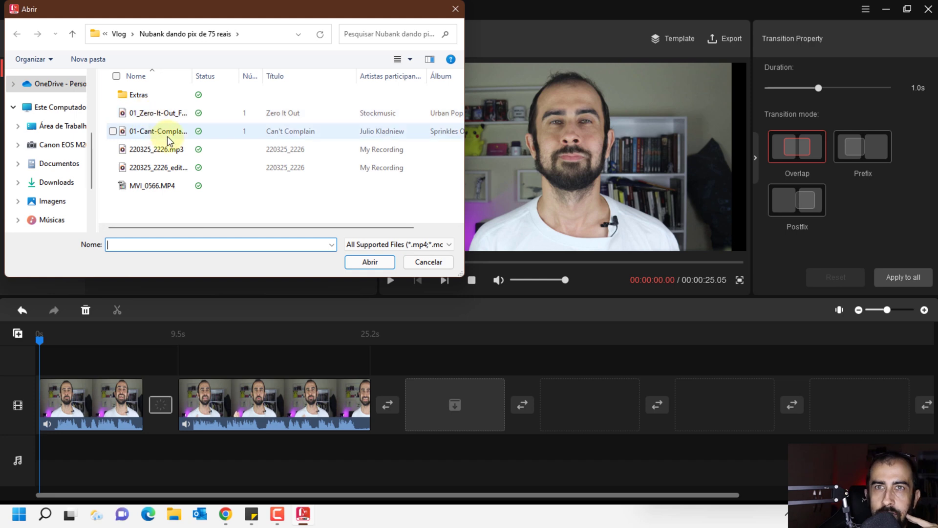
left_click(164, 113)
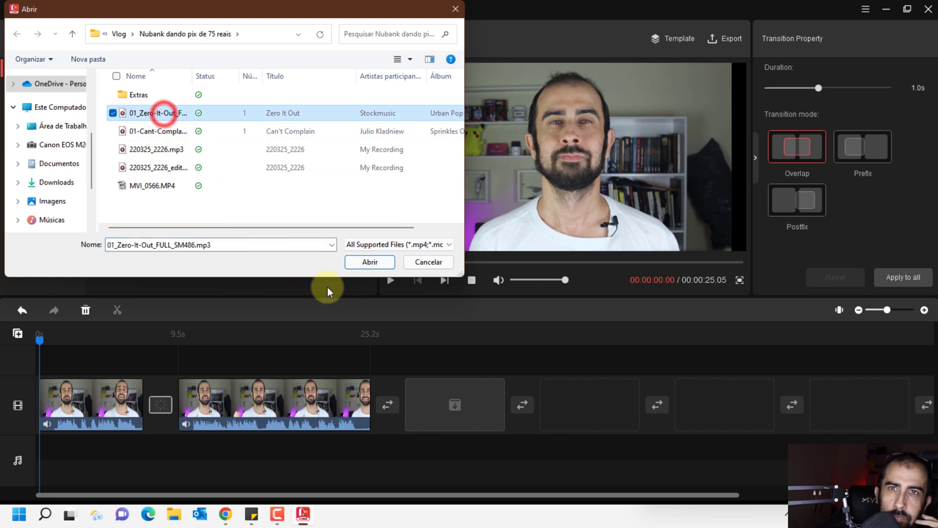
left_click(374, 268)
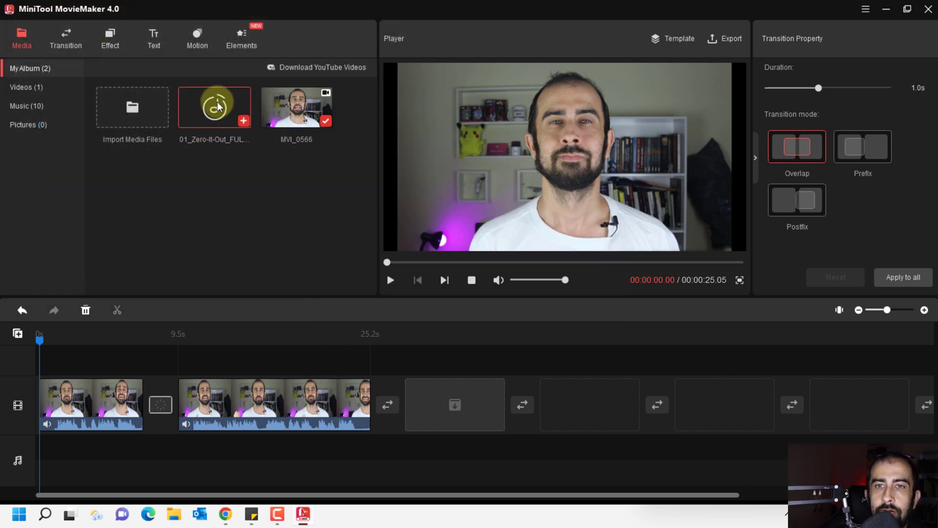
left_click(244, 121)
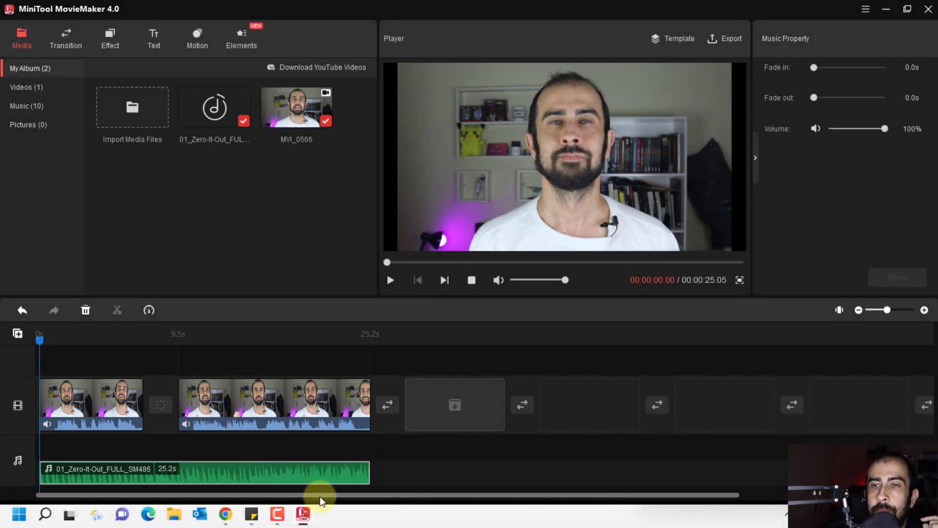
Step: Lower the volume of the 01_Zero-It-Out_FULL_SM486 music clip on the timeline
left_click(321, 472)
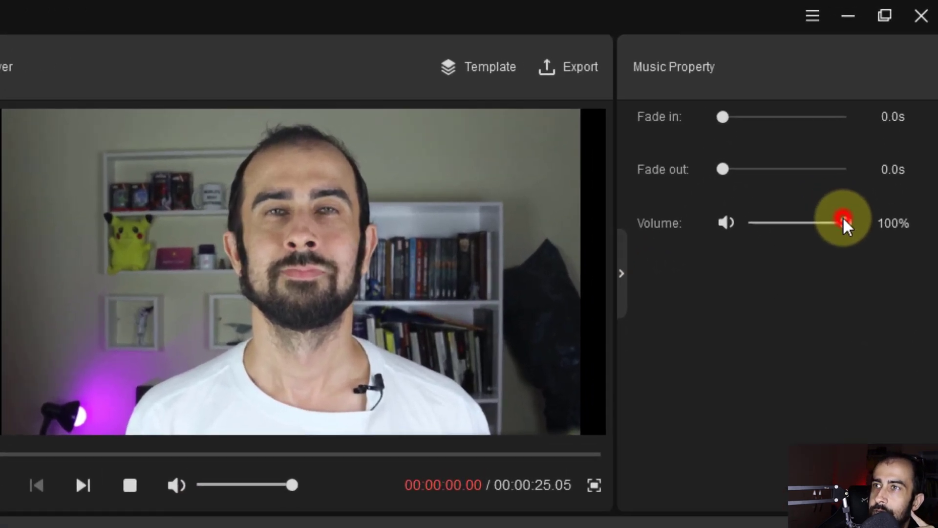
left_click_drag(885, 129, 863, 129)
left_click_drag(806, 222, 763, 227)
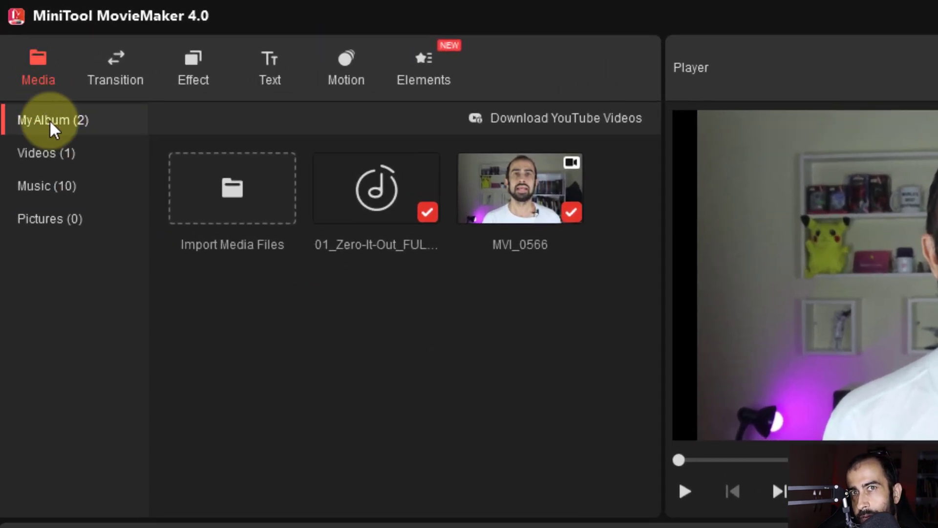
Step: Browse the built-in music tracks in the media library down to the end of the list
left_click(46, 192)
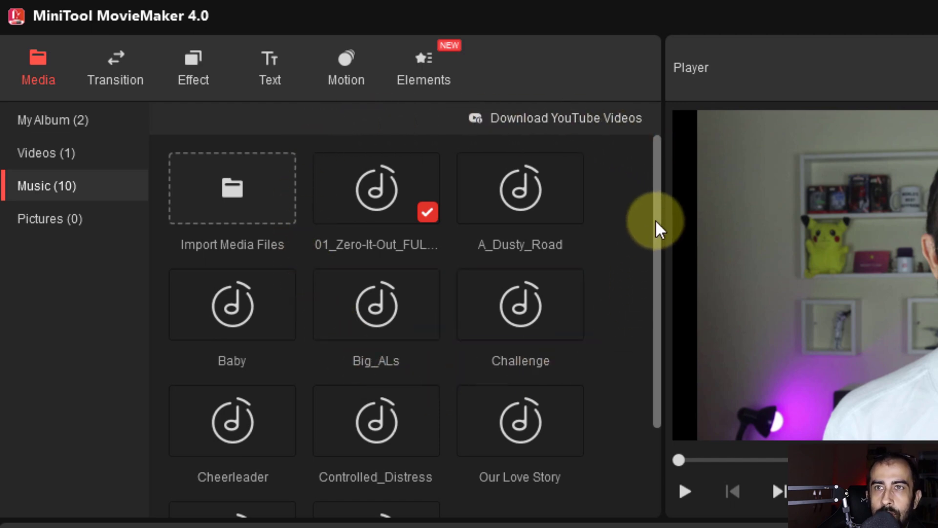
left_click_drag(659, 218, 648, 369)
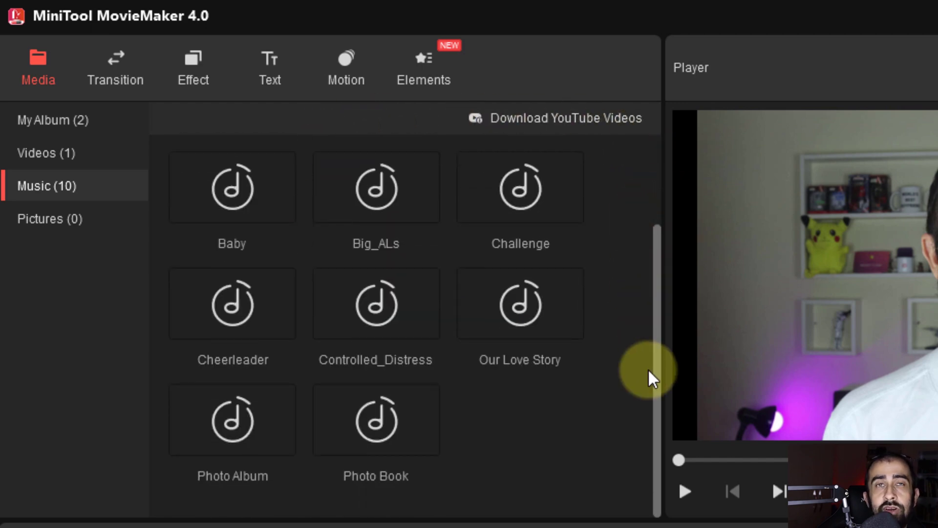
Step: Add the Title2 template from the title text presets to the end of the timeline
scroll(653, 301, "up", 2)
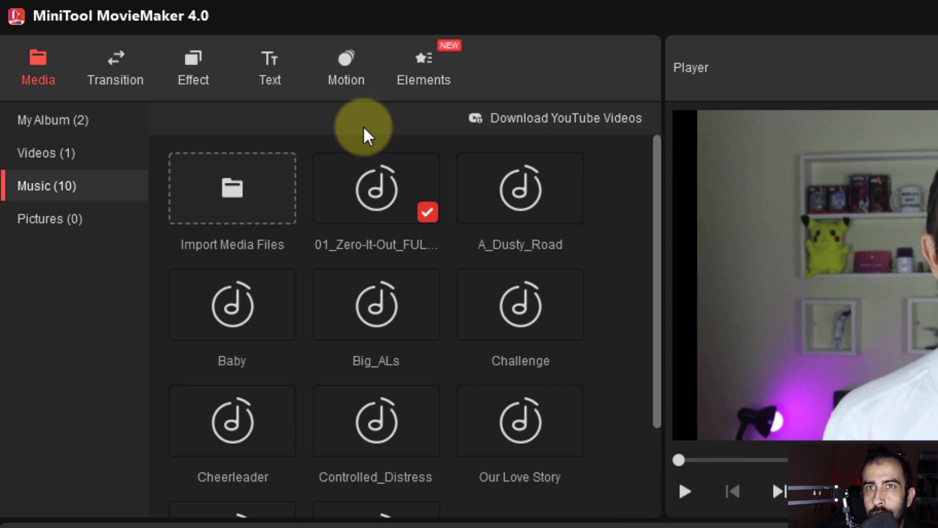
left_click(279, 72)
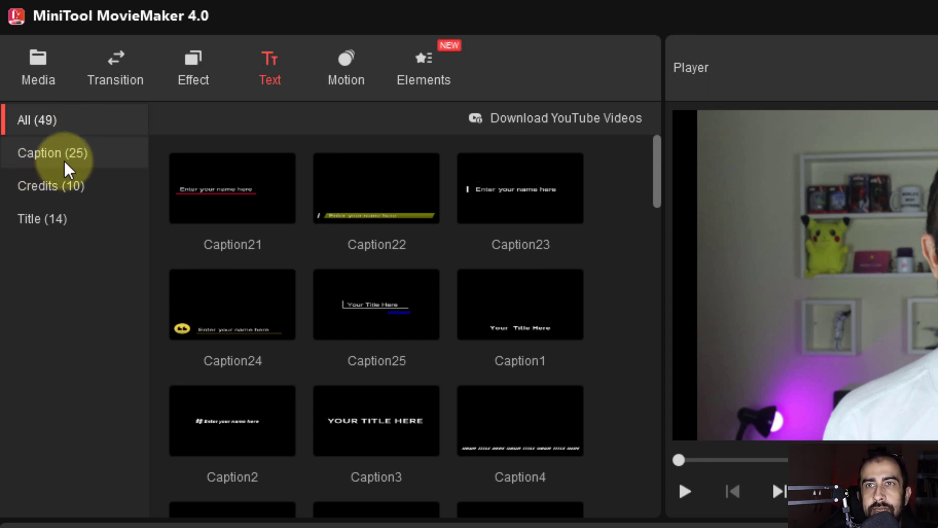
left_click(66, 191)
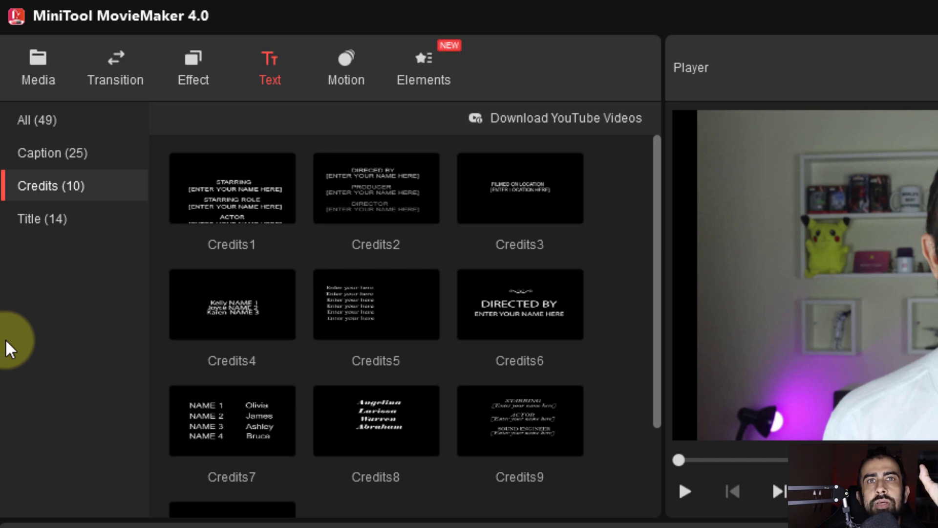
left_click(62, 218)
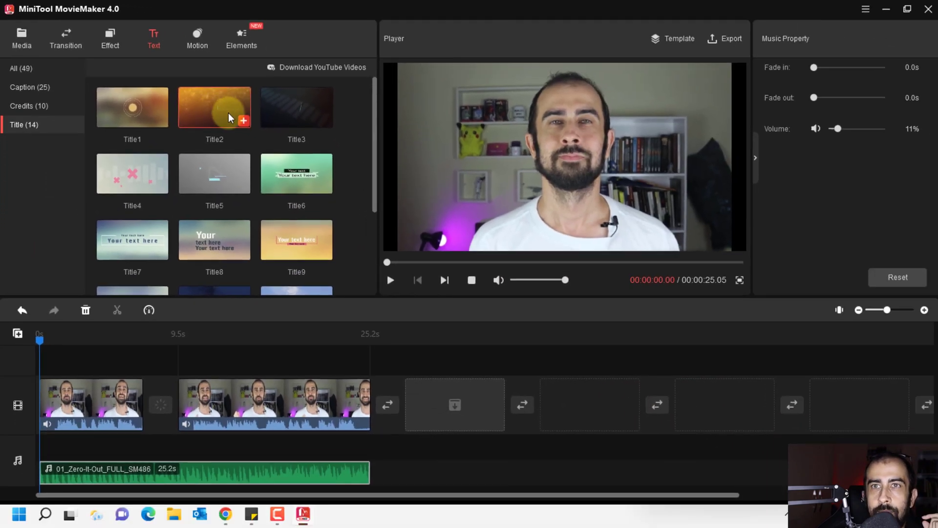
mouse_move(380, 192)
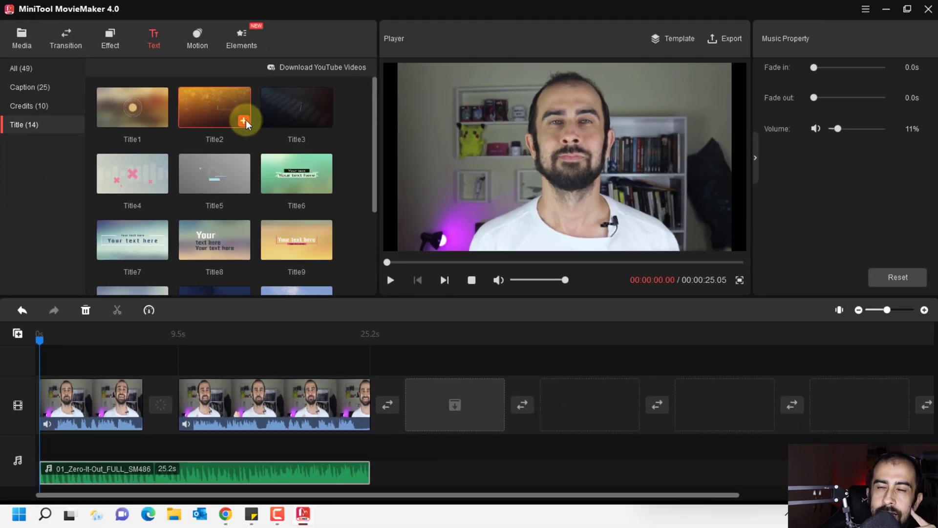
left_click(243, 120)
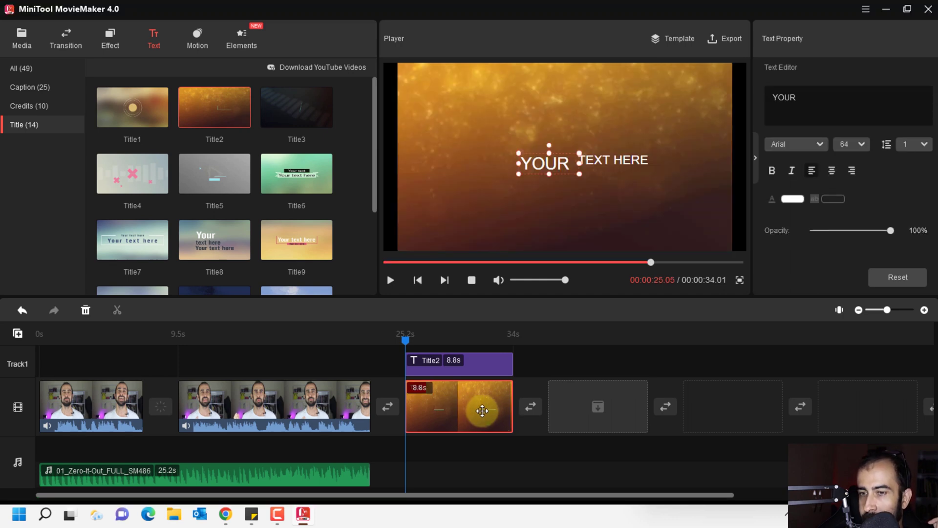
Step: Move the Title2 clip to the start of the timeline and shift the music clip to begin with the first talking-head clip
left_click_drag(483, 411, 111, 411)
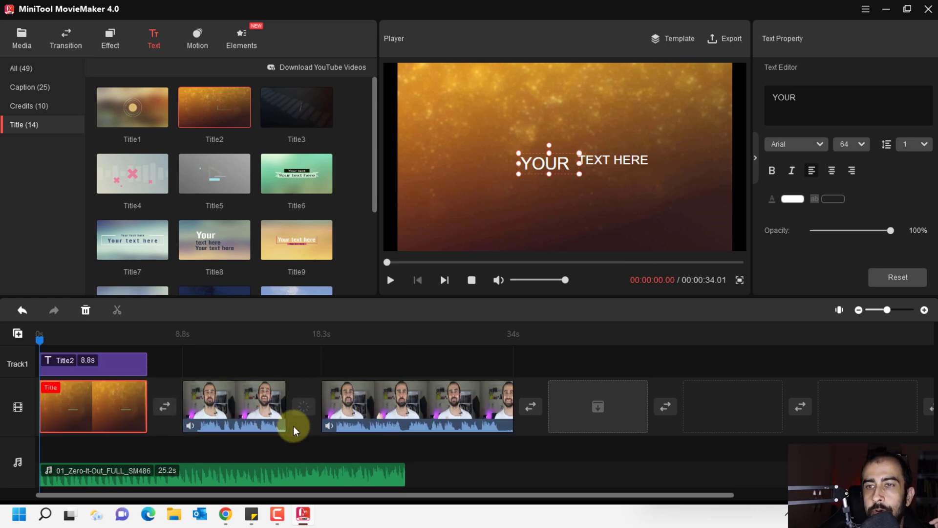
left_click(291, 471)
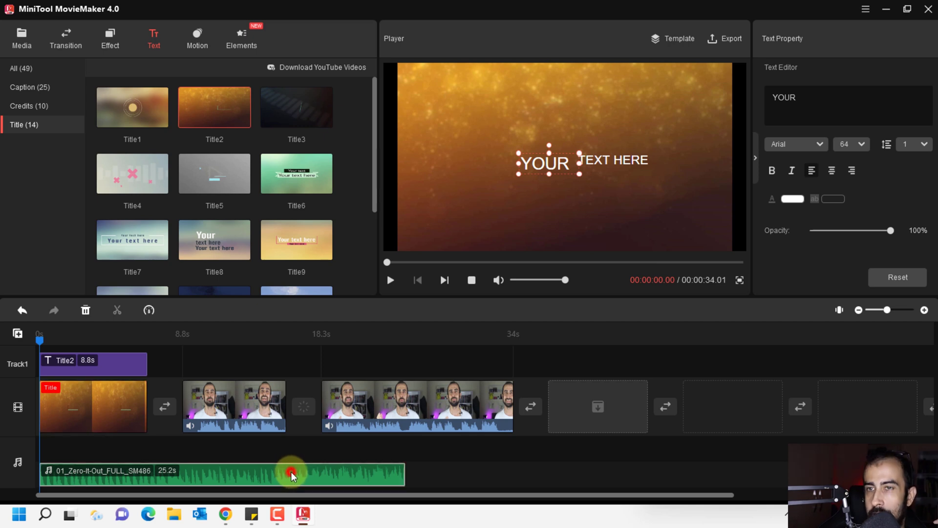
left_click_drag(436, 471, 430, 477)
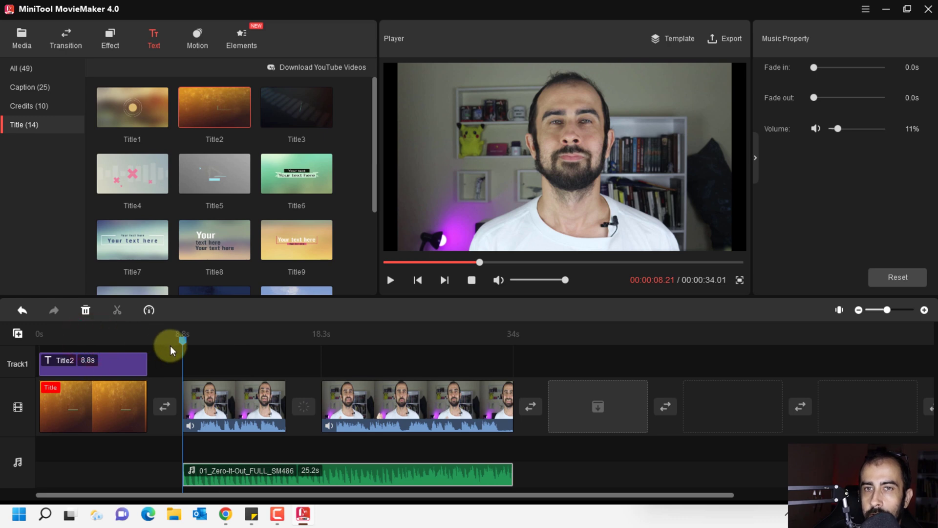
Step: Replace the Title2 placeholder texts "YOUR" and "TEXT HERE" with "Newbie" and "Aulas"
left_click_drag(183, 342, 40, 337)
left_click(86, 362)
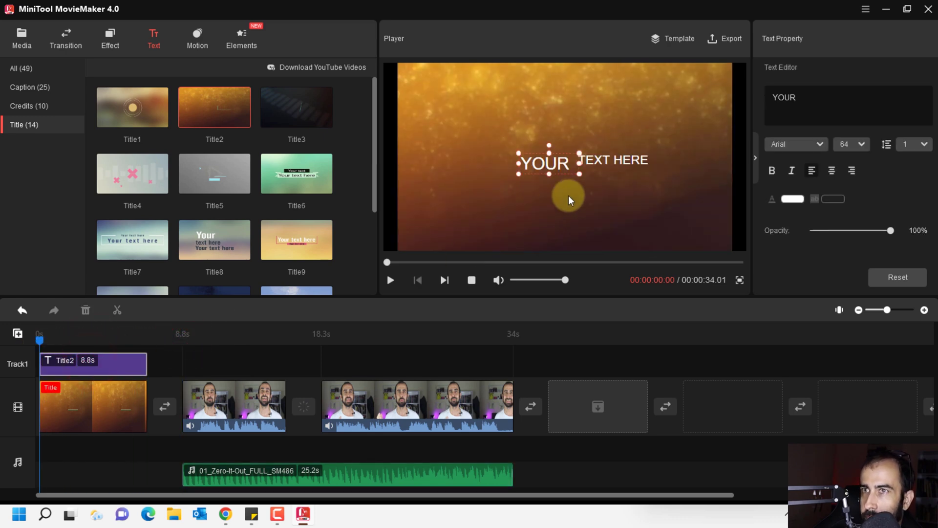
double_click(550, 163)
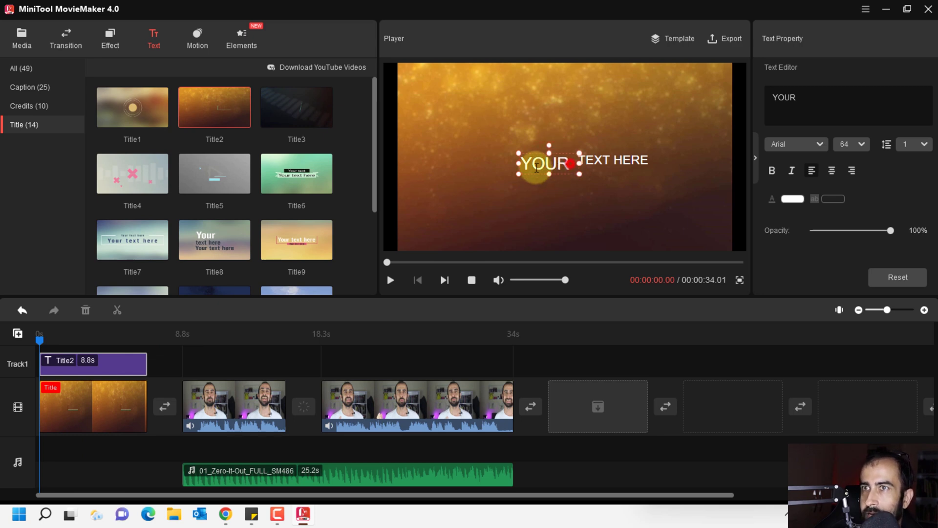
double_click(536, 167)
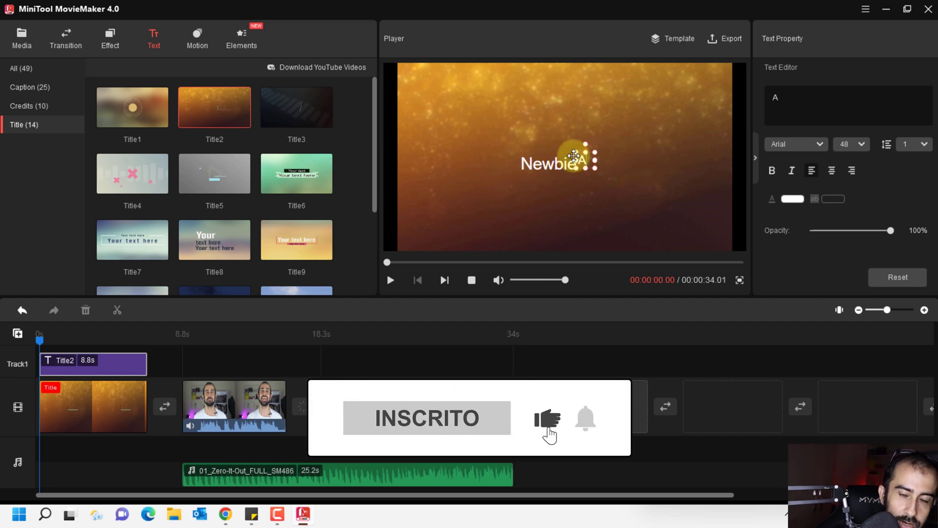
type("ulas")
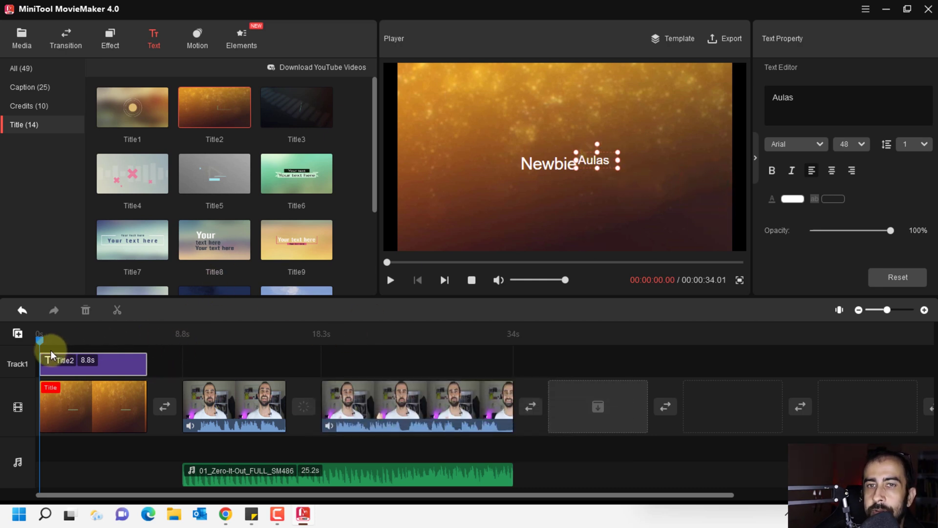
Step: Add the Caption21 preset to Track1 at about 9 s, at the start of the first talking-head clip
left_click_drag(42, 348, 188, 358)
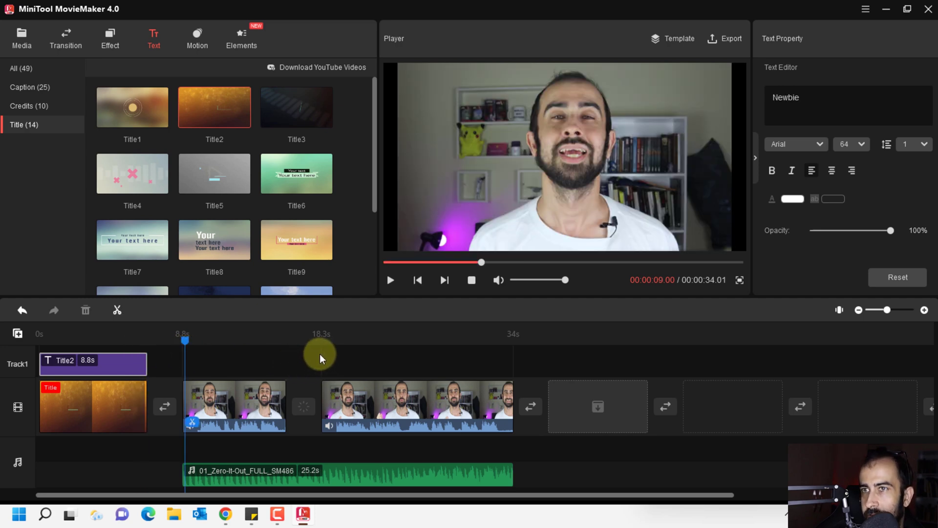
left_click(33, 87)
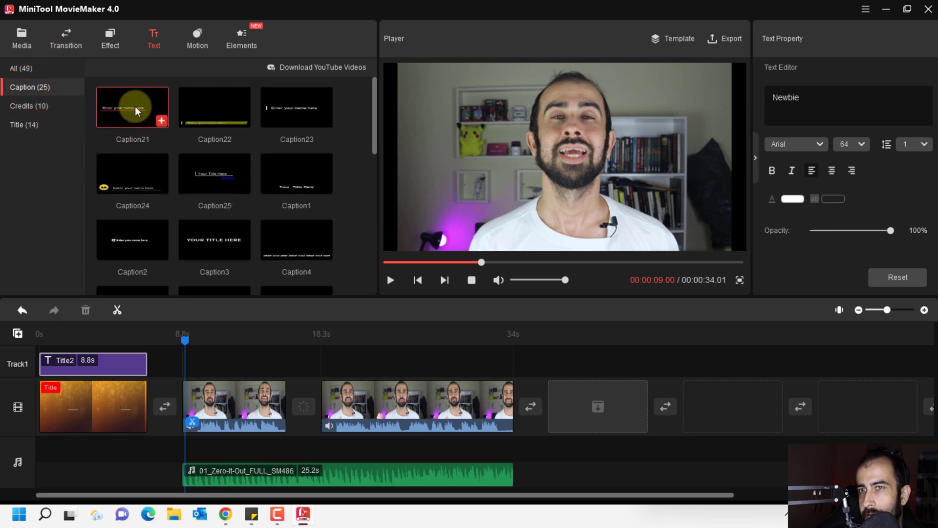
left_click(161, 123)
Step: Move the Caption21 text and its red underline down to the lower part of the video frame
left_click(209, 360)
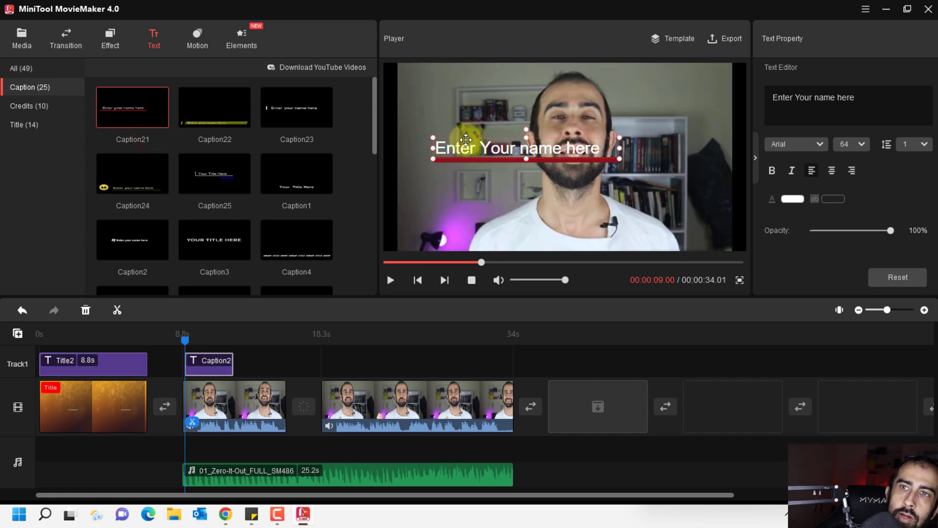
left_click_drag(465, 139, 465, 216)
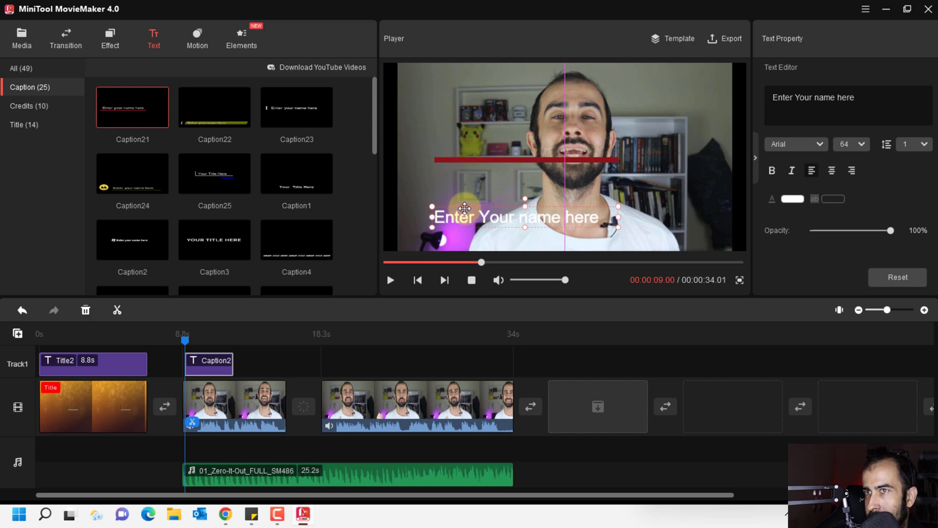
left_click_drag(477, 160, 482, 230)
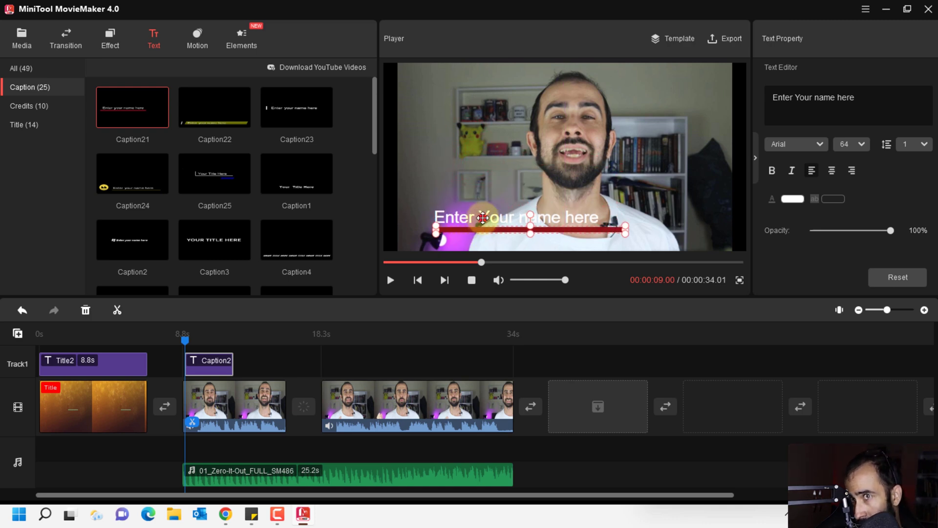
Step: Replace the Caption21 placeholder text with the presenter's full name
left_click(483, 218)
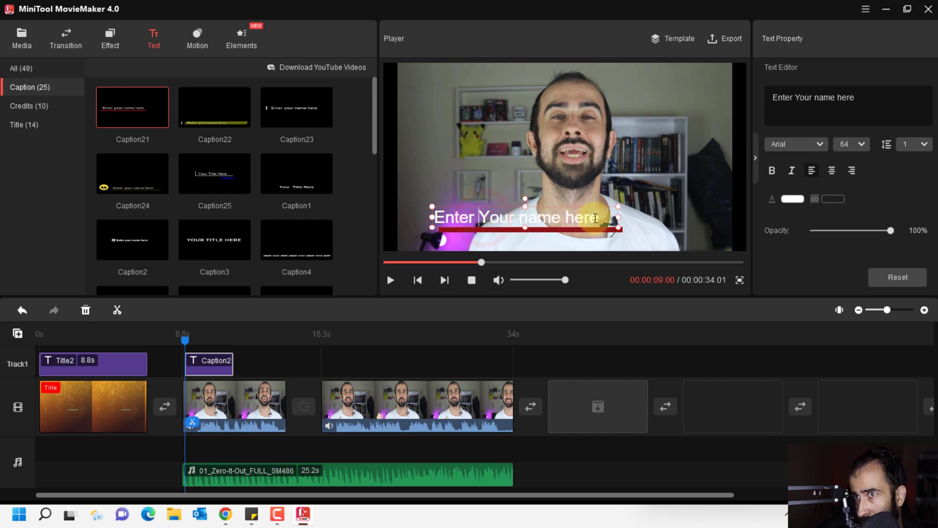
left_click_drag(597, 217, 428, 224)
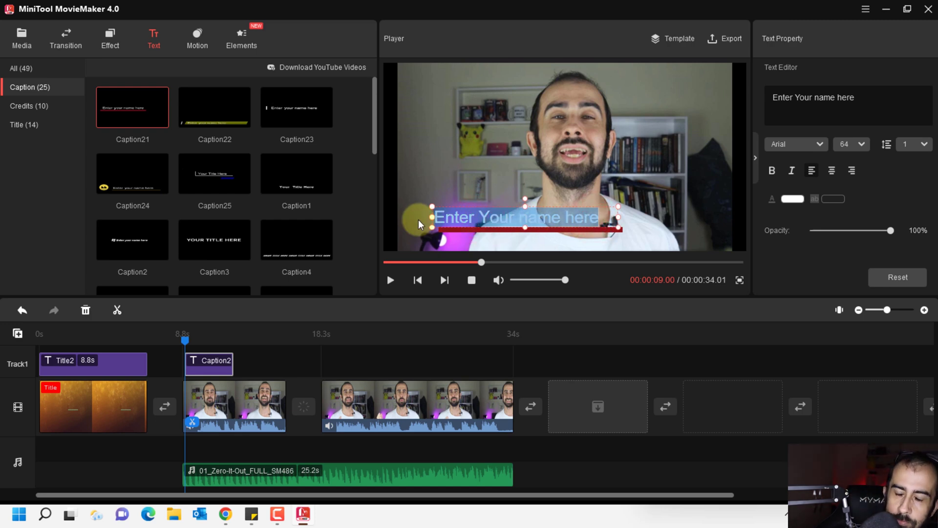
type("Elias Ribeiro")
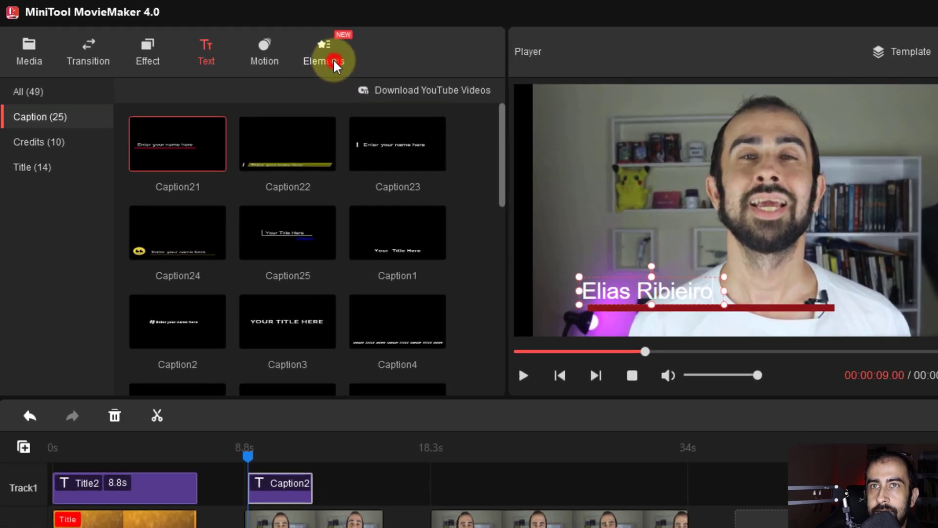
Step: Add the Subscribe 2 element to Track1 at about 28 s, above the last part of the second talking-head clip
left_click(250, 45)
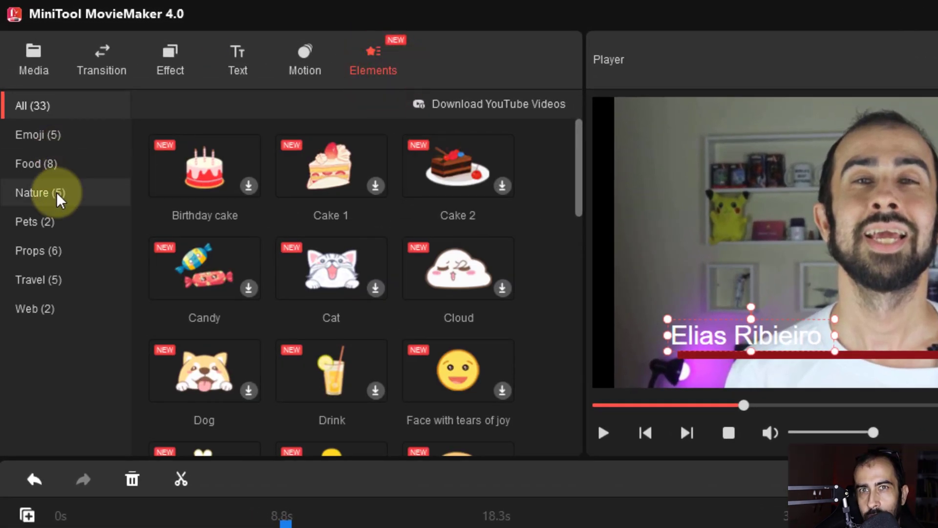
left_click_drag(578, 166, 574, 416)
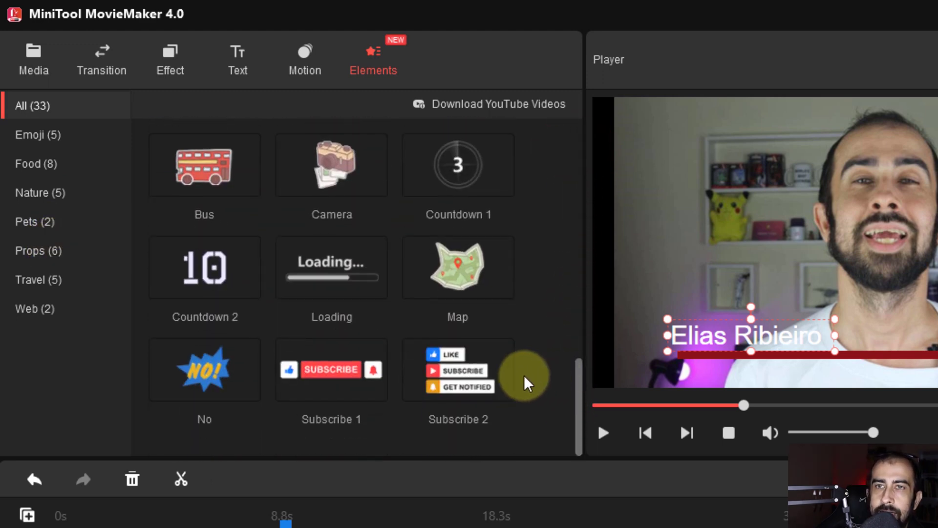
mouse_move(476, 372)
mouse_move(435, 366)
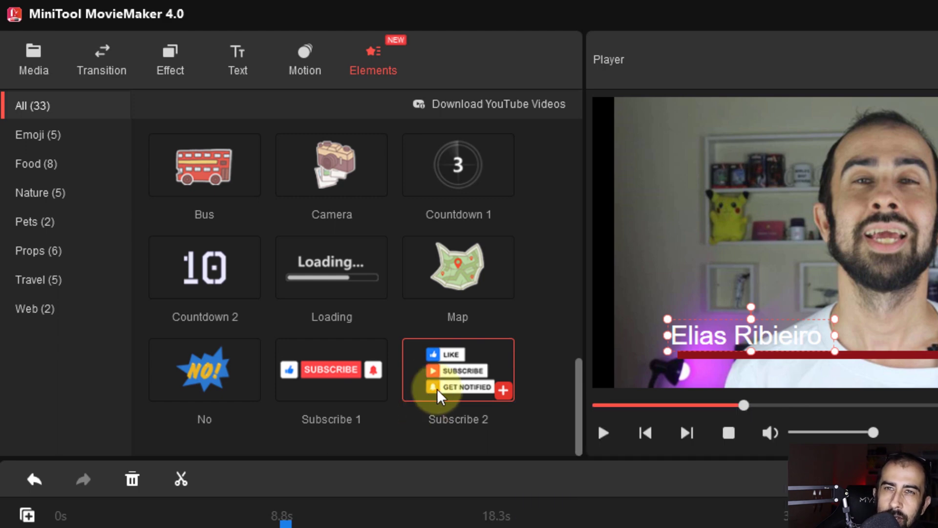
mouse_move(438, 397)
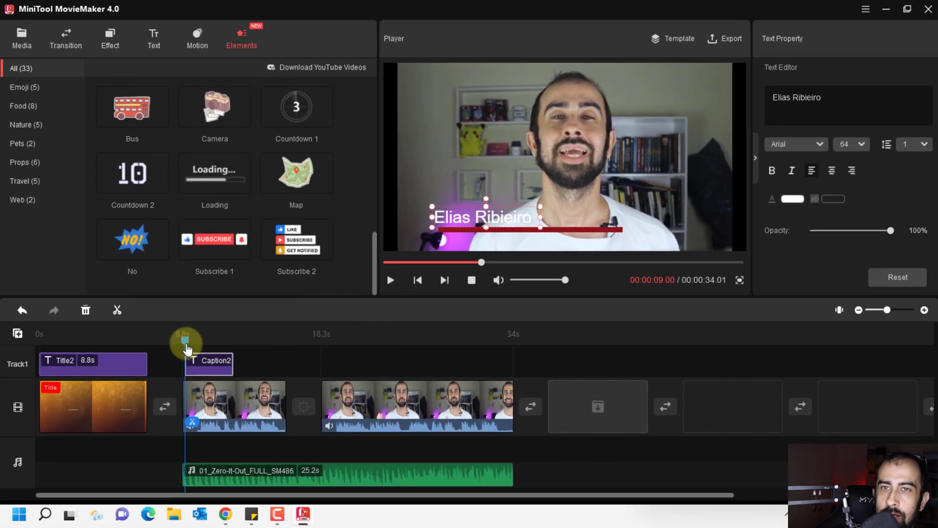
mouse_move(186, 341)
left_mouse_down()
mouse_move(374, 345)
mouse_move(384, 357)
mouse_move(373, 352)
mouse_move(438, 364)
mouse_move(429, 366)
left_mouse_up()
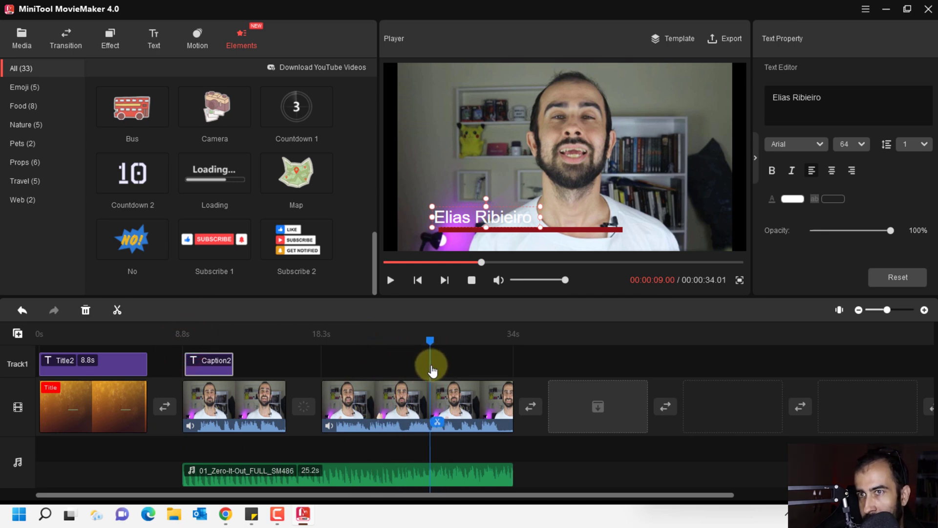
mouse_move(301, 251)
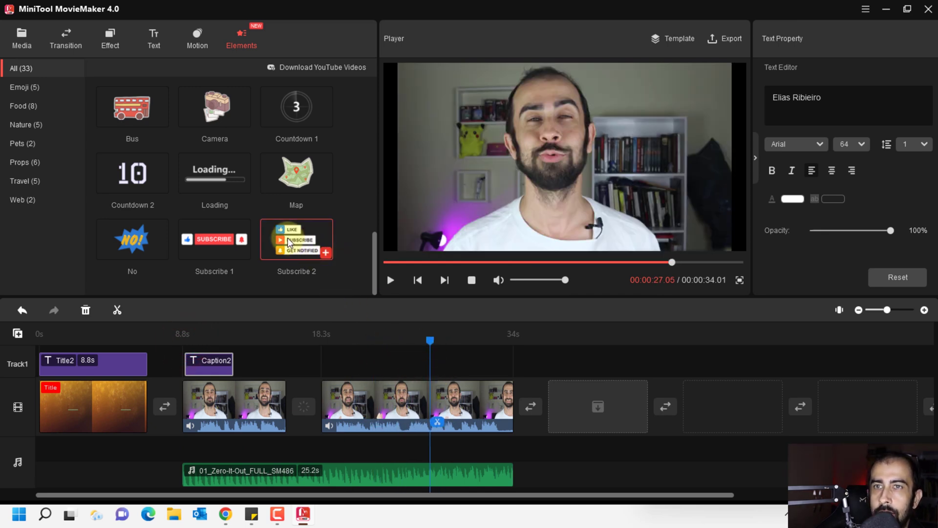
left_click_drag(444, 368, 446, 363)
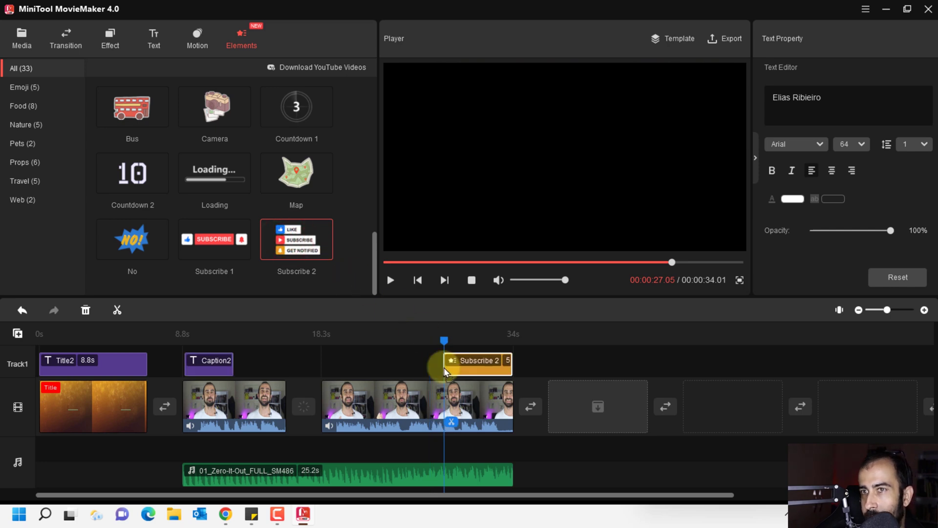
Step: Place the Subscribe 2 element beside the presenter on the shelf side of the frame and enlarge it to 170%
left_click(460, 361)
left_click_drag(554, 136, 450, 140)
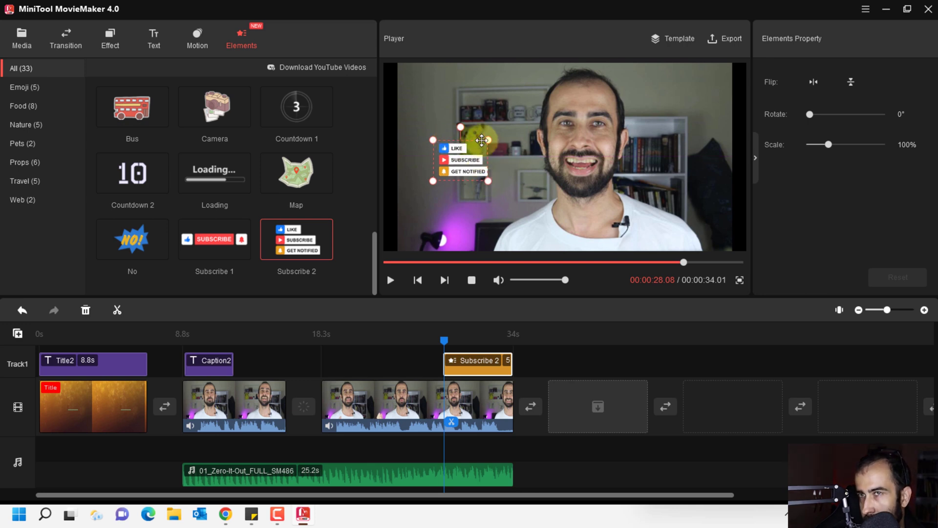
left_click_drag(488, 181, 527, 210)
left_click_drag(485, 175, 482, 176)
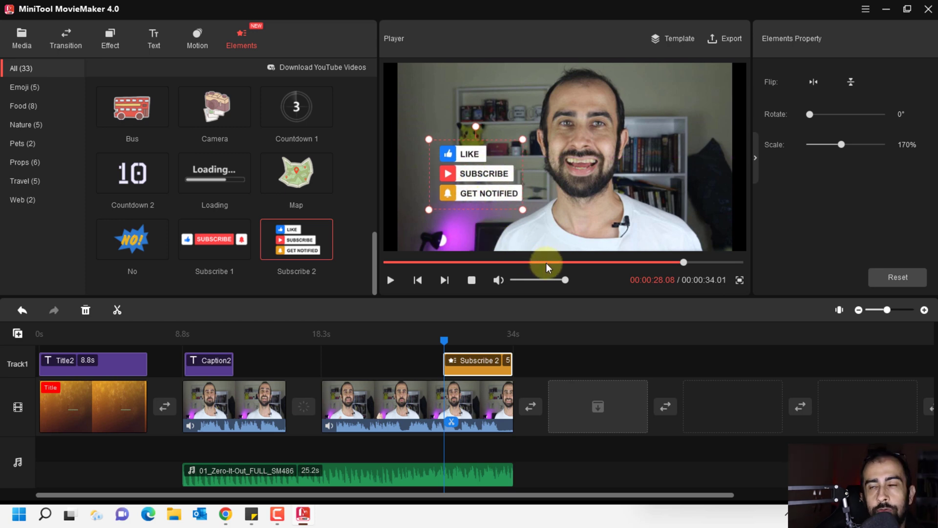
left_click(558, 363)
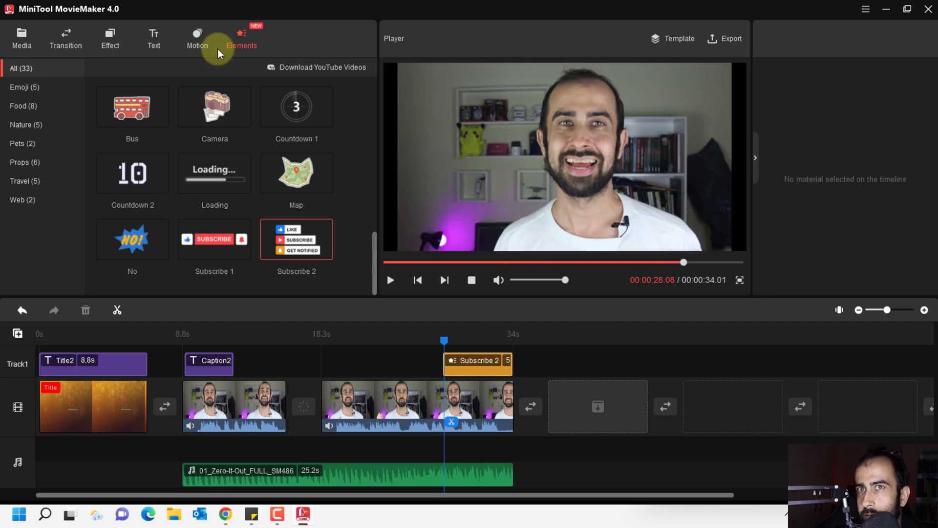
Step: Look through the available Motion presets and Effect filters in the library
left_click(197, 40)
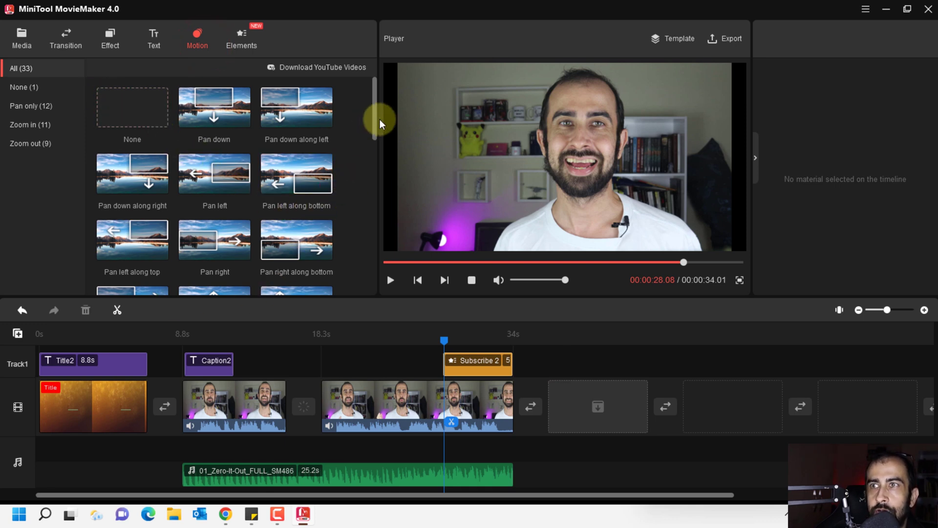
left_click(108, 45)
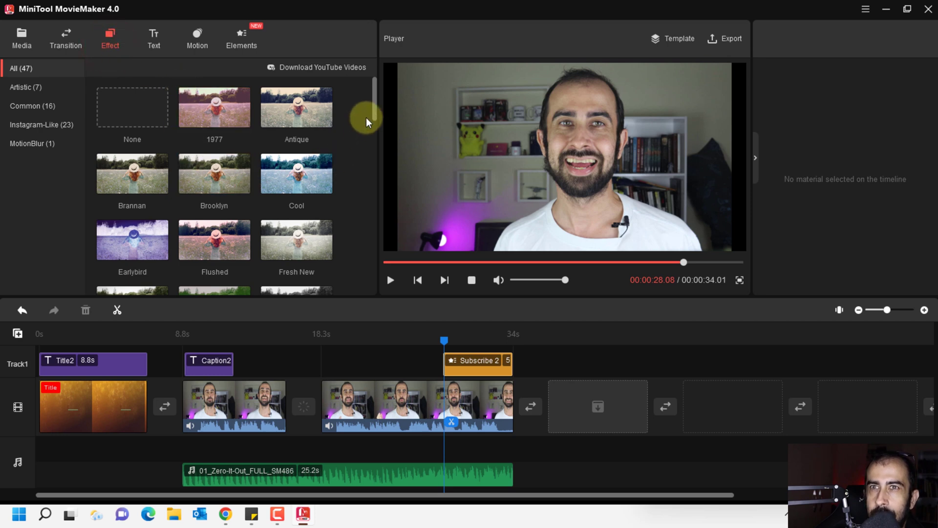
mouse_move(375, 103)
left_mouse_down()
mouse_move(372, 299)
mouse_move(366, 224)
mouse_move(380, 102)
left_mouse_up()
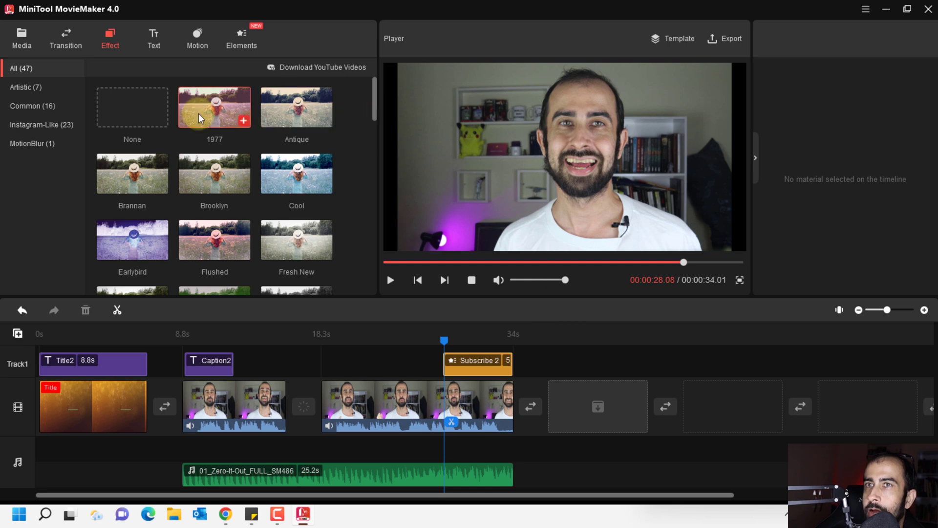
mouse_move(302, 264)
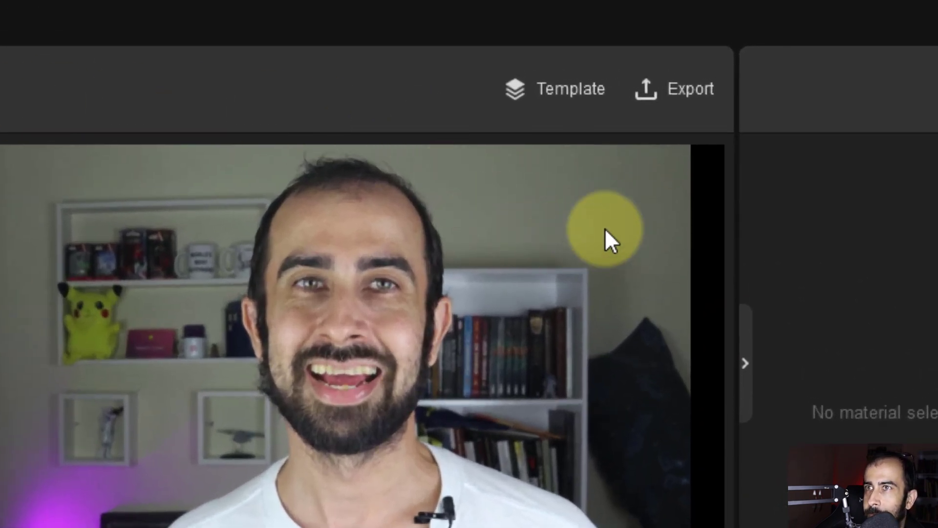
Step: Open the export settings for PC output, name the movie Newbie and keep MP4 as the format
left_click(683, 100)
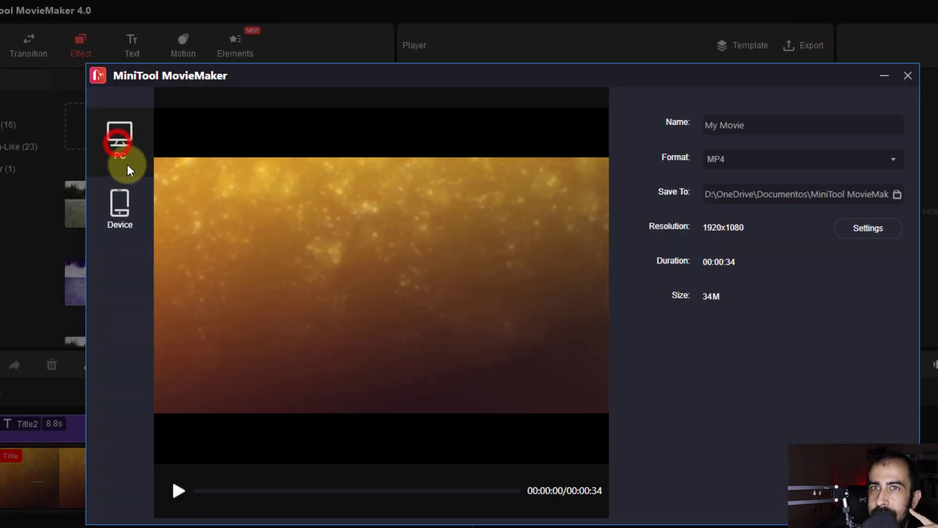
left_click(126, 215)
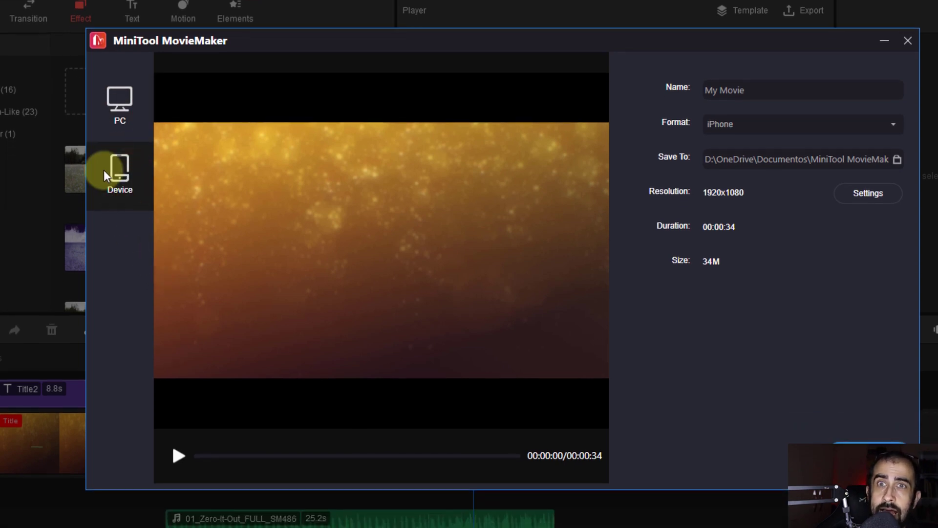
left_click(119, 114)
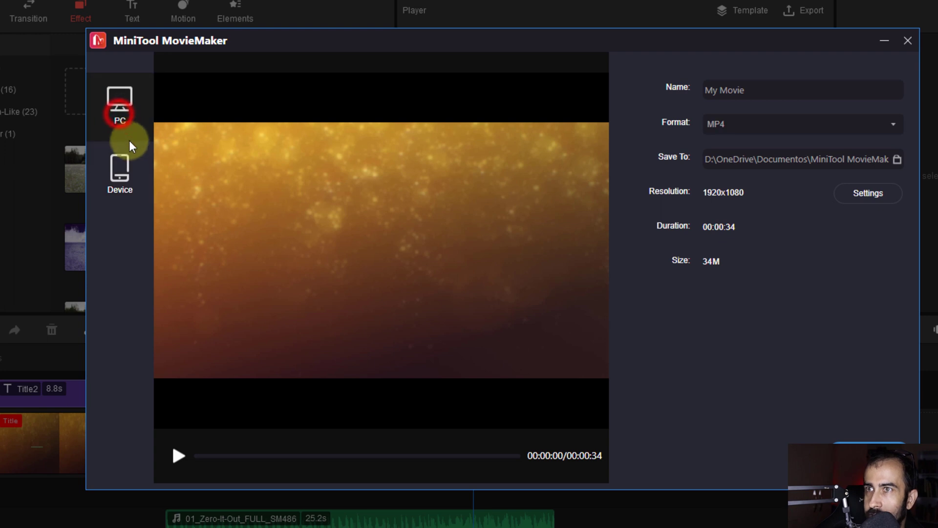
left_click_drag(760, 93, 674, 90)
type("Newbie")
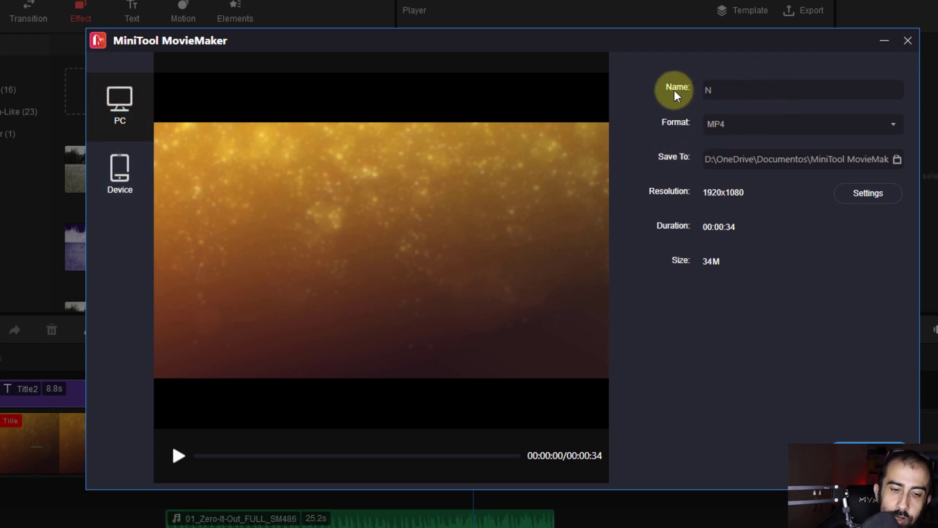
left_click(738, 127)
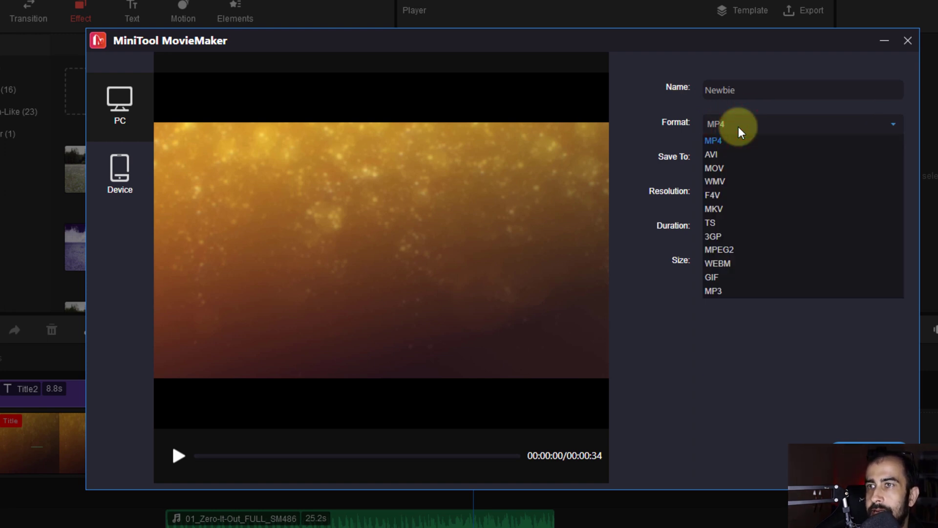
left_click(657, 79)
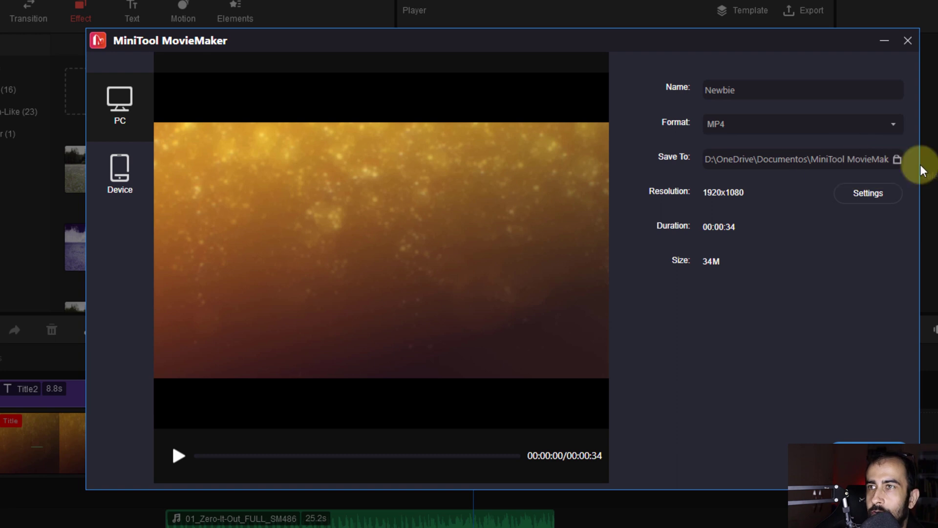
Step: Set the export destination to the Área de Trabalho folder with the file name Newbie.mp4
left_click(897, 159)
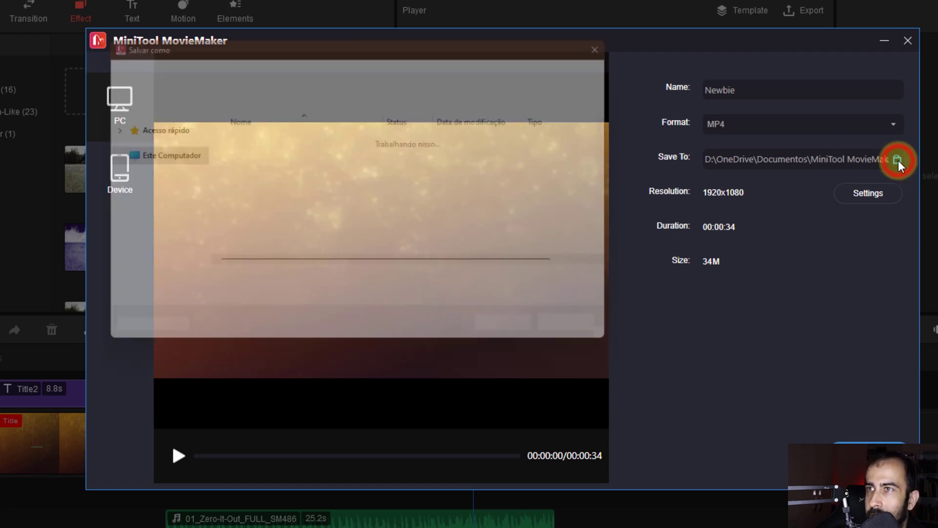
left_click(140, 148)
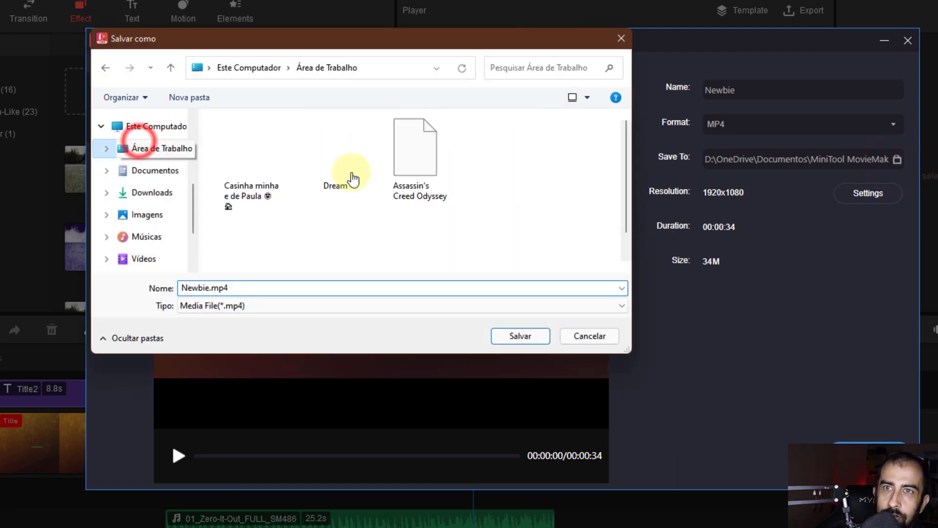
left_click(490, 329)
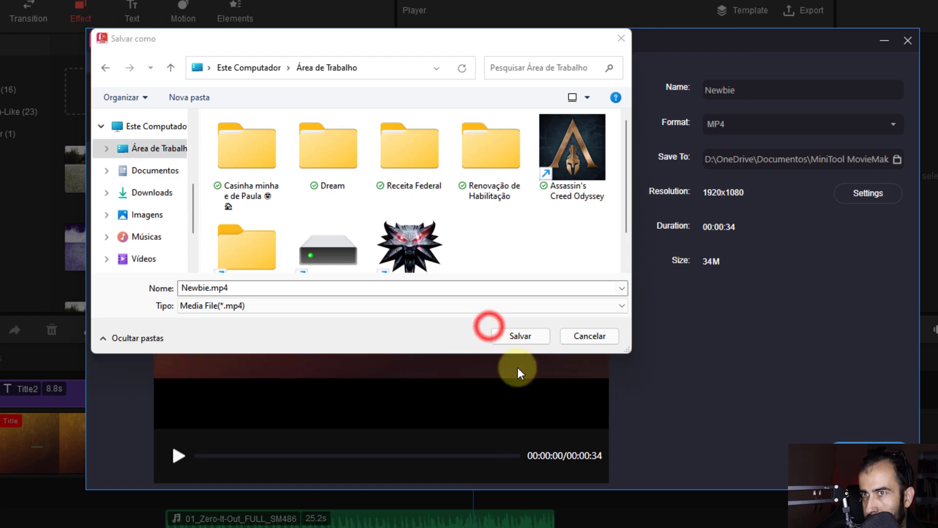
left_click(519, 338)
Step: Export the movie as an MP4 at 1920x1080 resolution
left_click(789, 192)
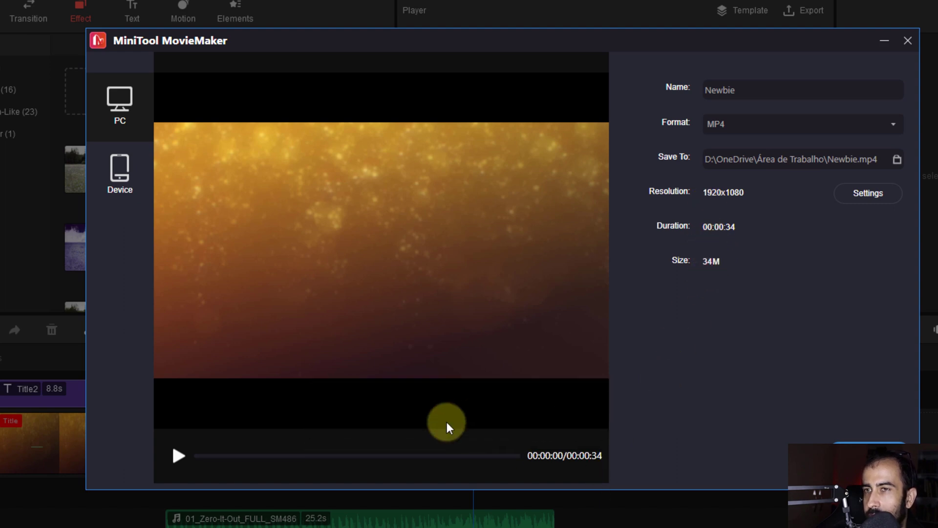
left_click(463, 428)
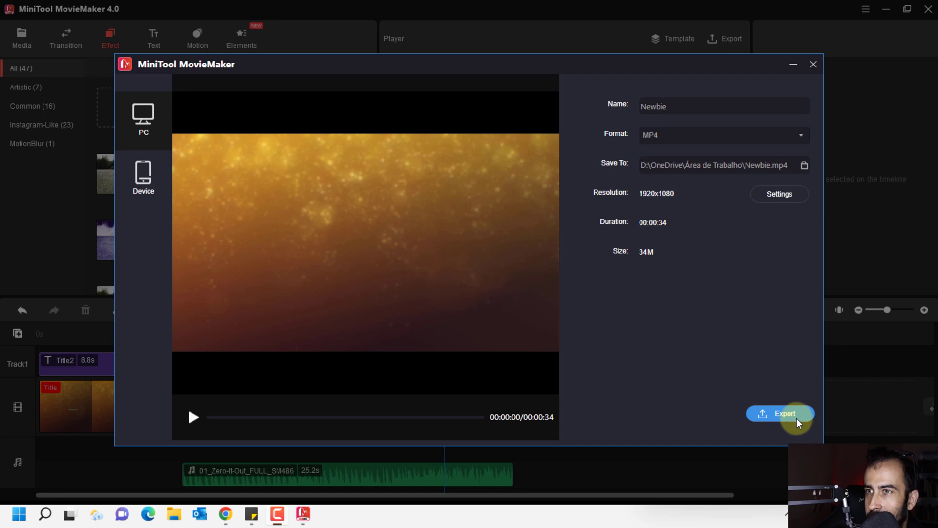
left_click(797, 418)
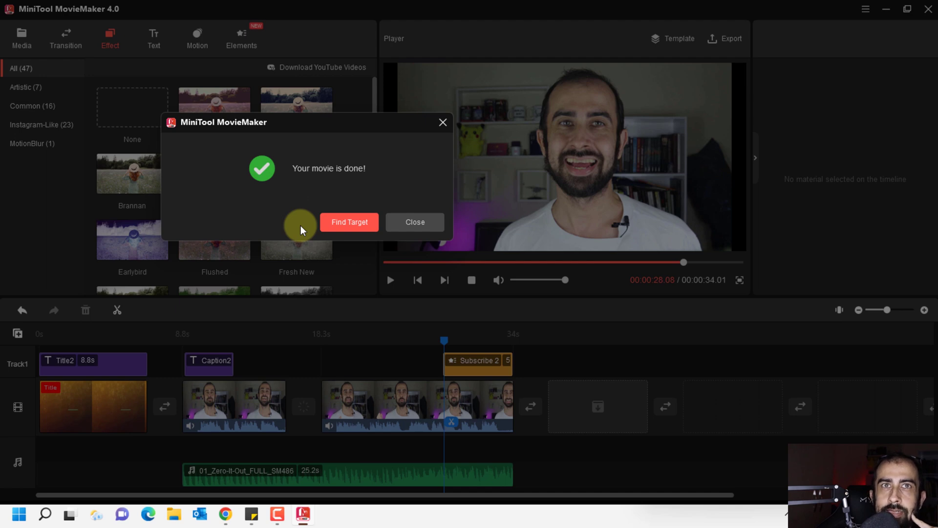
Step: Locate the exported Newbie.mp4 in its folder, play it to check the result and close the player
left_click(364, 226)
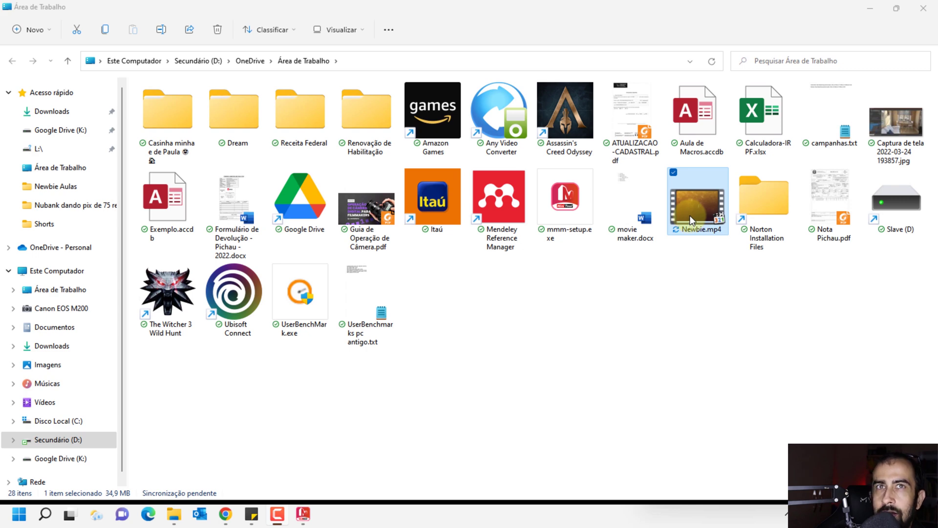
double_click(691, 216)
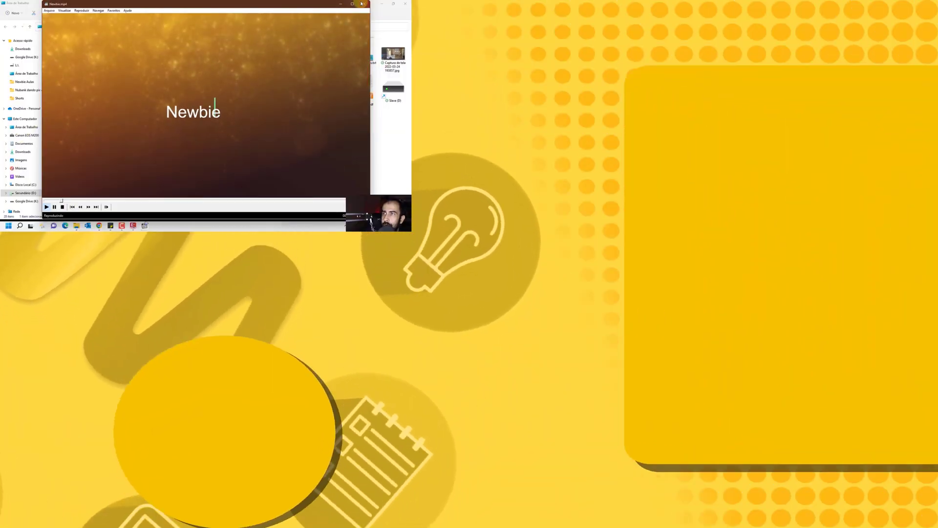
left_click(362, 4)
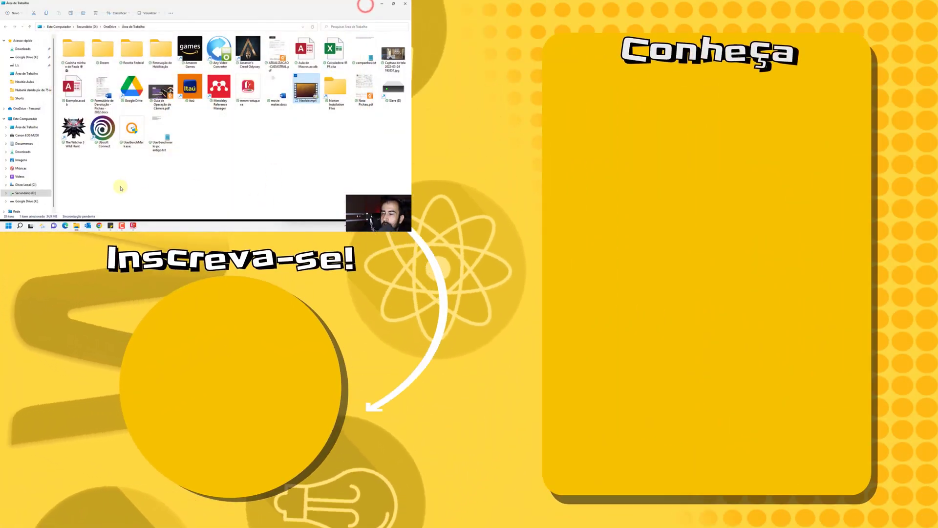